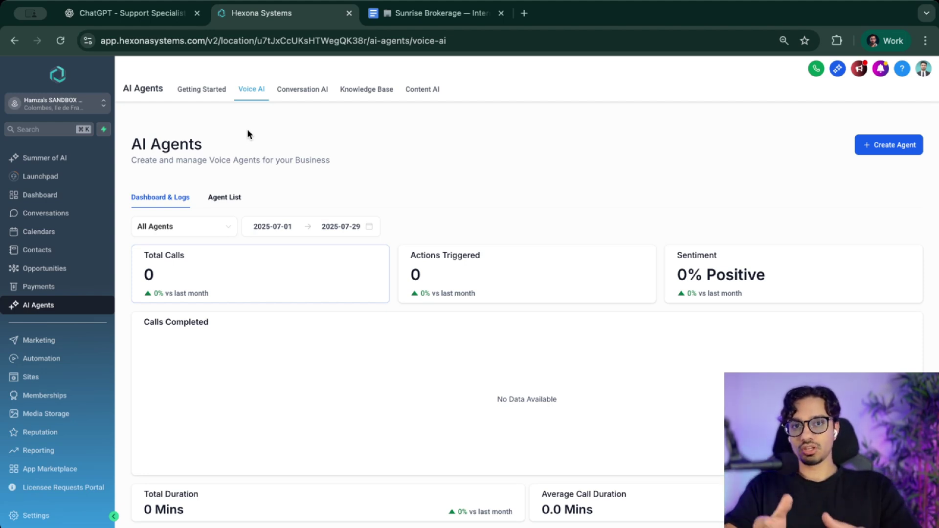
- Scroll over the empty Voice AI agents dashboard to look it over
{"action": "scroll", "coordinate": [393, 260], "scroll_direction": "down", "scroll_amount": 1}
{"action": "scroll", "coordinate": [394, 261], "scroll_direction": "up", "scroll_amount": 1}
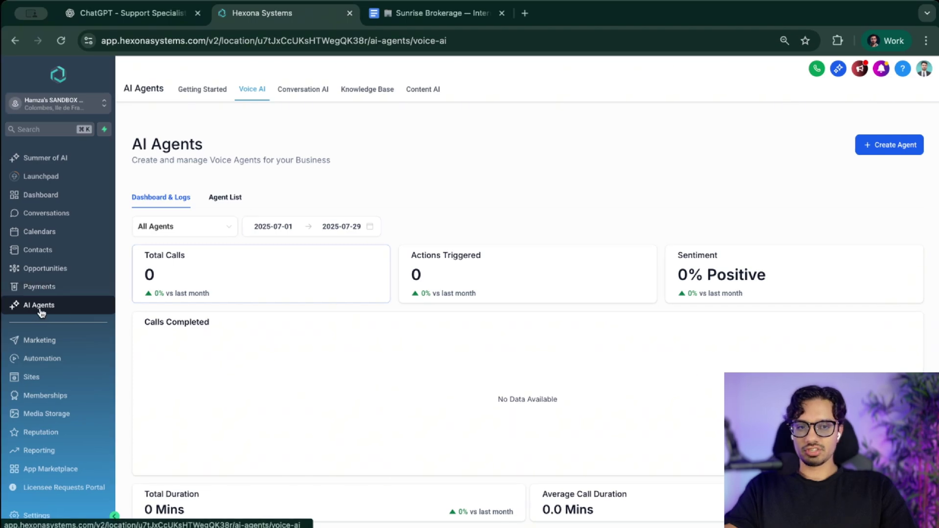
- Start a new custom voice agent built from scratch
{"action": "left_click", "coordinate": [896, 154]}
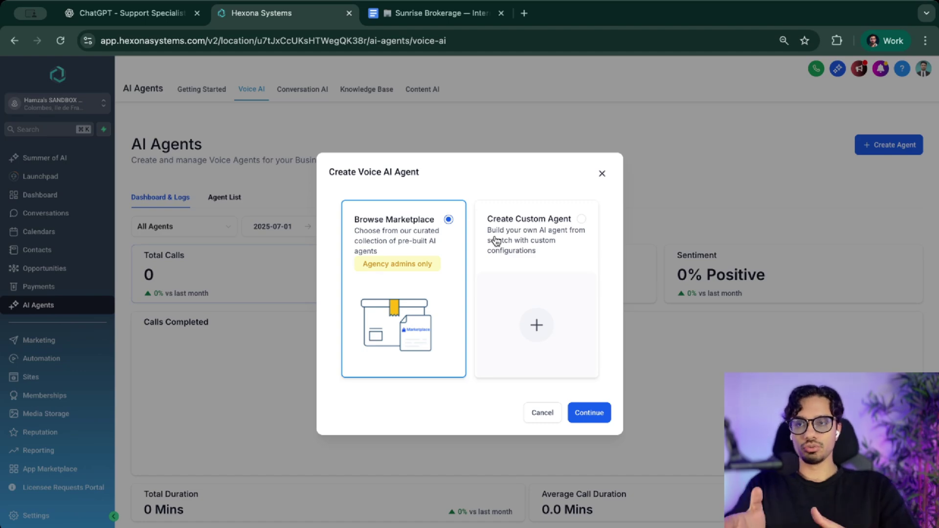
{"action": "left_click", "coordinate": [515, 231]}
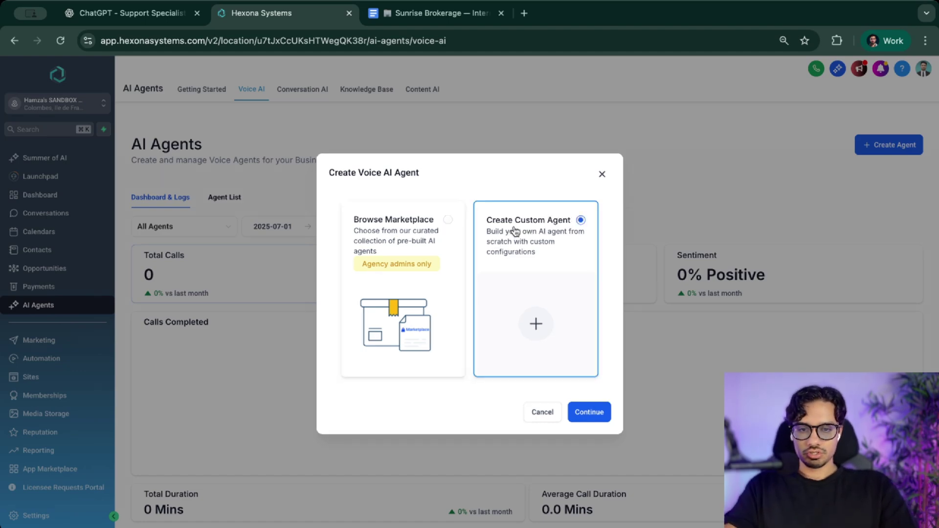
{"action": "left_click", "coordinate": [585, 413]}
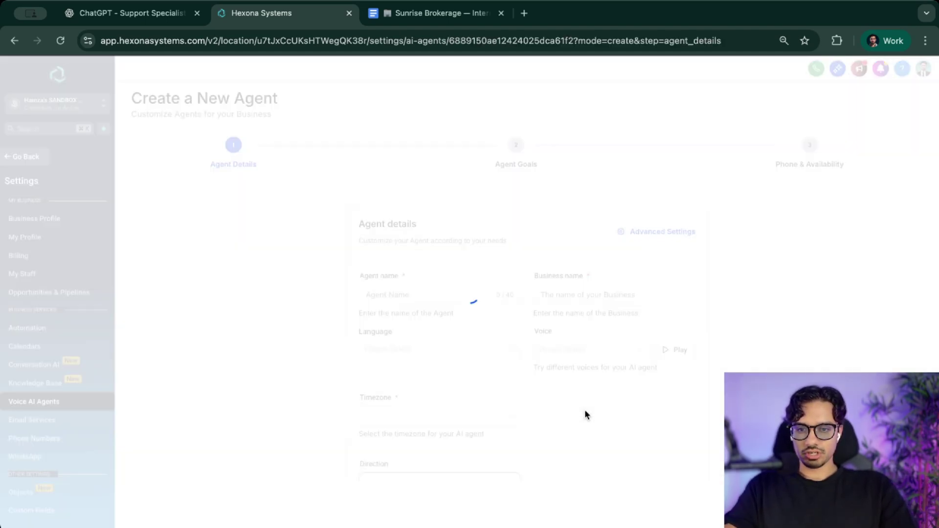
{"action": "scroll", "coordinate": [383, 288], "scroll_direction": "down", "scroll_amount": 2}
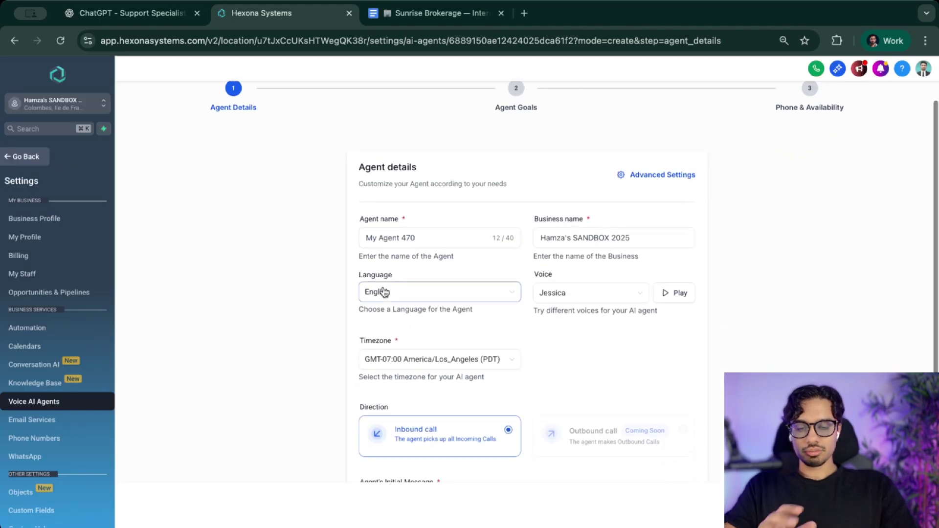
{"action": "scroll", "coordinate": [383, 291], "scroll_direction": "up", "scroll_amount": 2}
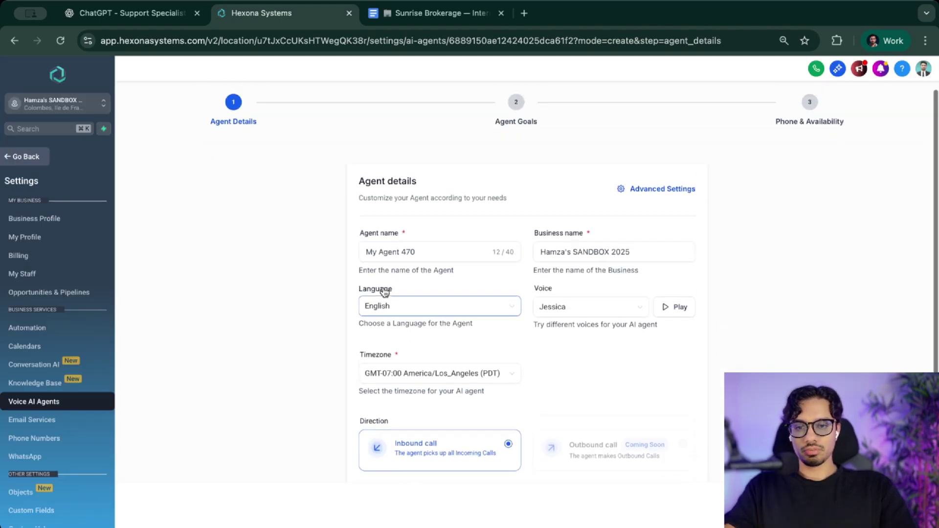
- Name the agent 'Sunrise Real Estate Brokerage' and choose and preview the Autumn Veil voice
{"action": "triple_click", "coordinate": [423, 289]}
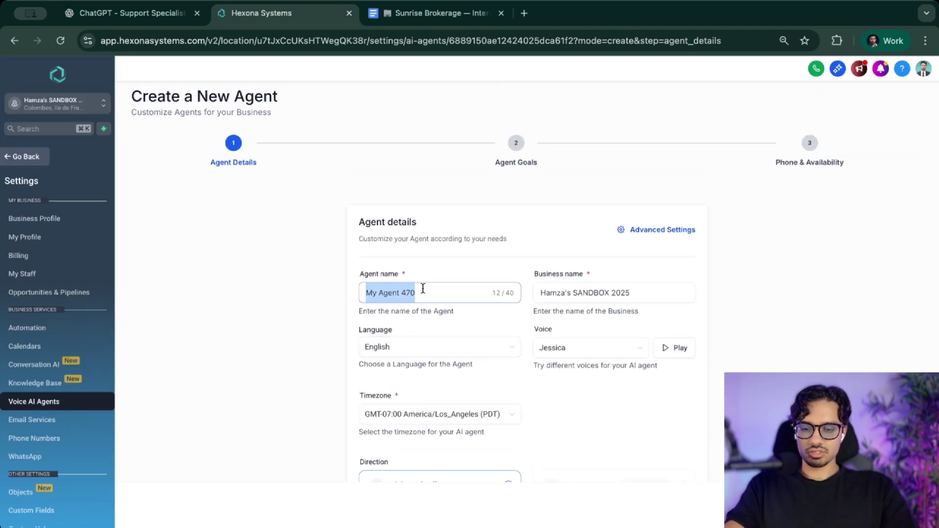
{"action": "type", "text": "Sunrise Real Estate Brokerage"}
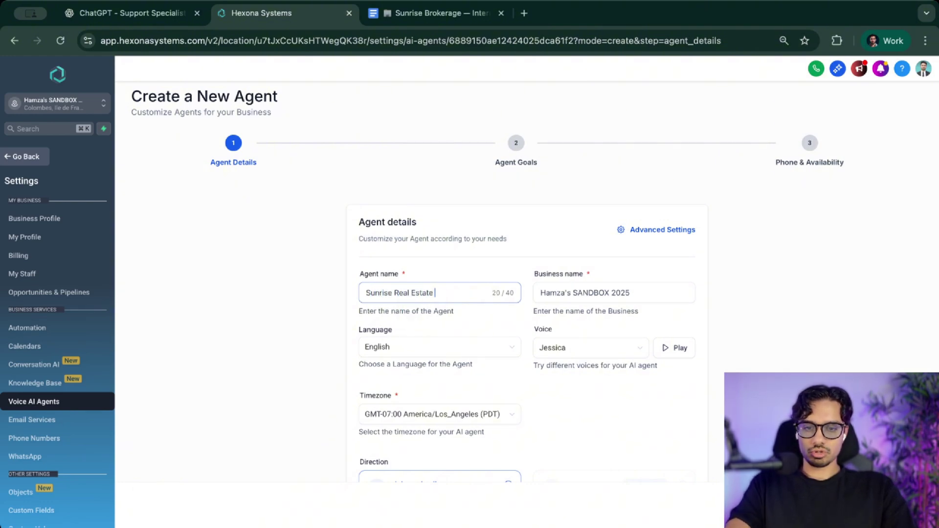
{"action": "left_click", "coordinate": [571, 358]}
{"action": "scroll", "coordinate": [591, 421], "scroll_direction": "up", "scroll_amount": 5}
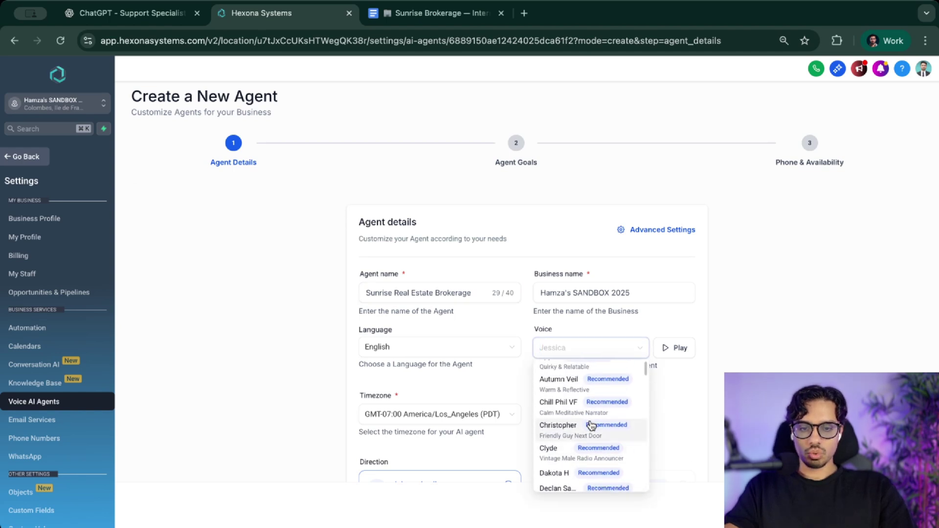
{"action": "scroll", "coordinate": [583, 231], "scroll_direction": "down", "scroll_amount": 2}
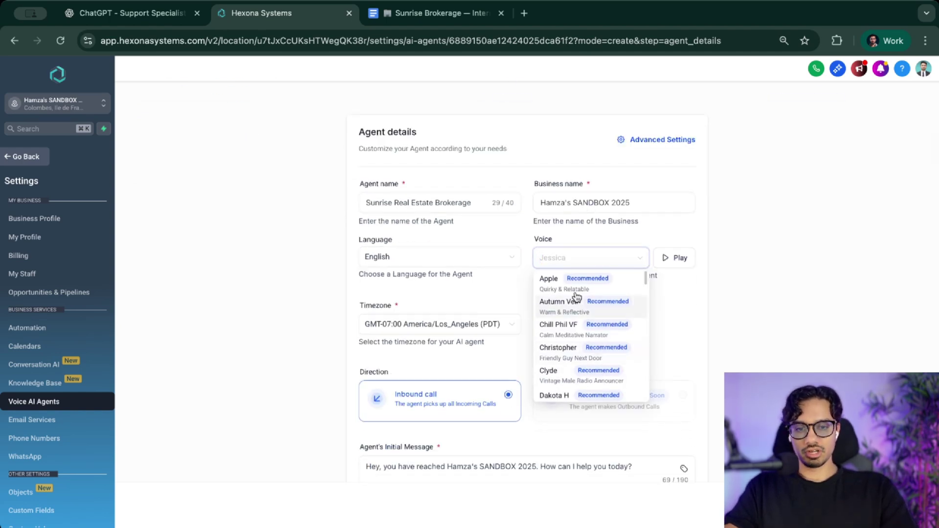
{"action": "left_click", "coordinate": [567, 306]}
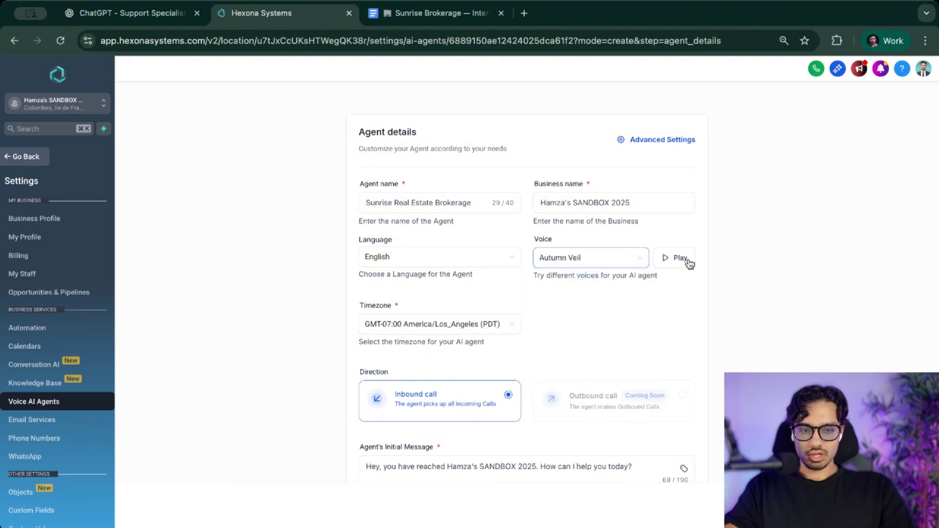
{"action": "left_click", "coordinate": [680, 259]}
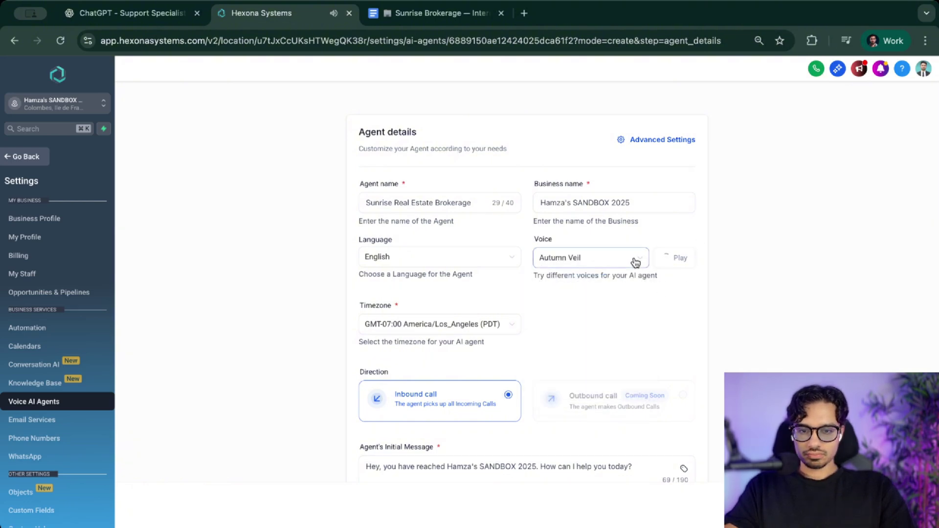
{"action": "scroll", "coordinate": [575, 306], "scroll_direction": "down", "scroll_amount": 2}
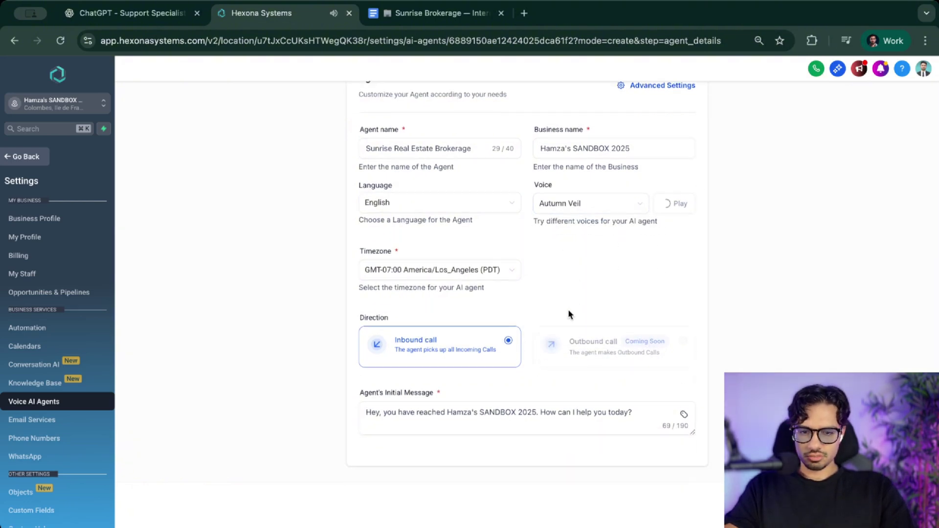
- Replace the opening greeting with a new introduction from the Sunrise Real Estate agent
{"action": "left_click", "coordinate": [548, 426]}
{"action": "key", "text": "super+a"}
{"action": "key", "text": "BackSpace"}
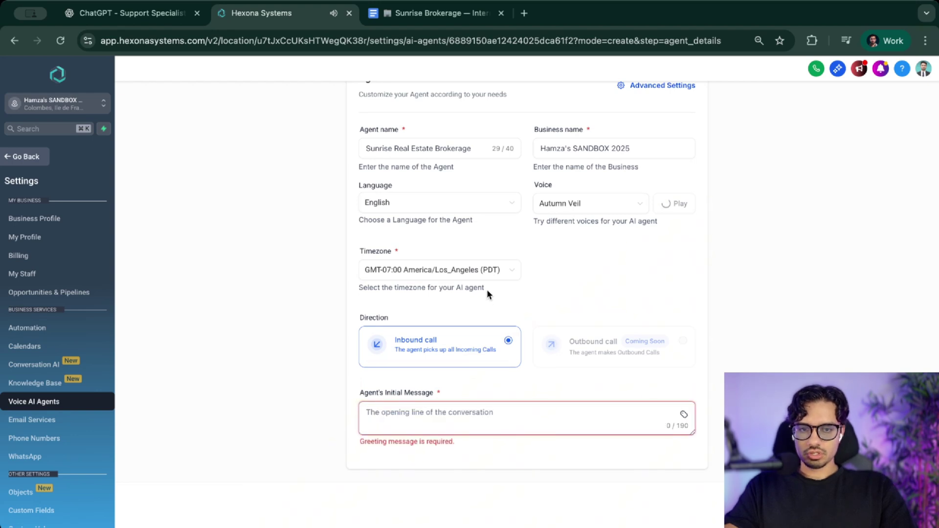
{"action": "left_click", "coordinate": [672, 205]}
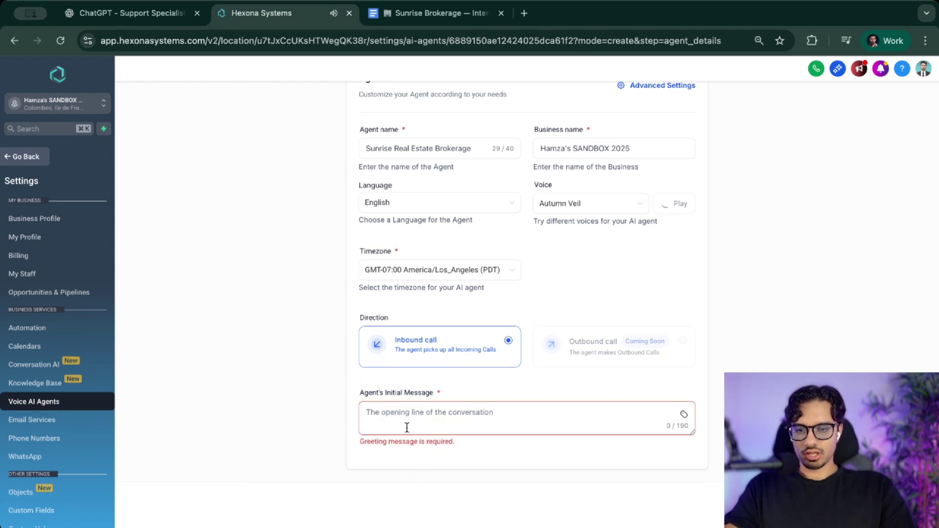
{"action": "type", "text": "Hye -"}
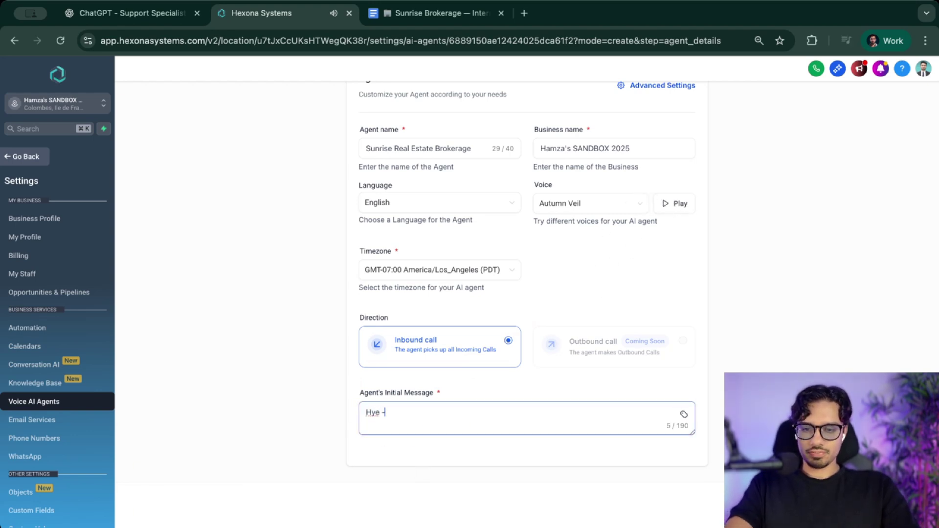
{"action": "type", "text": " - this is Sophi"}
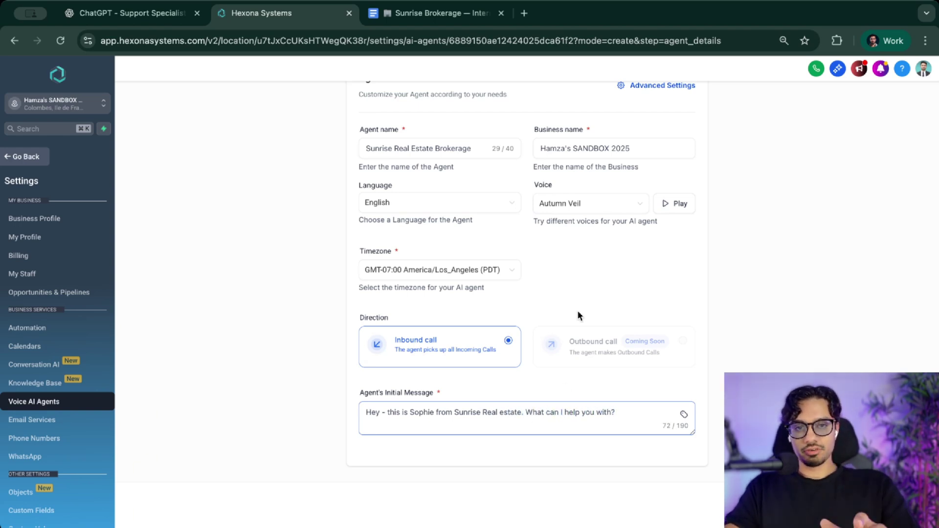
{"action": "scroll", "coordinate": [578, 316], "scroll_direction": "up", "scroll_amount": 3}
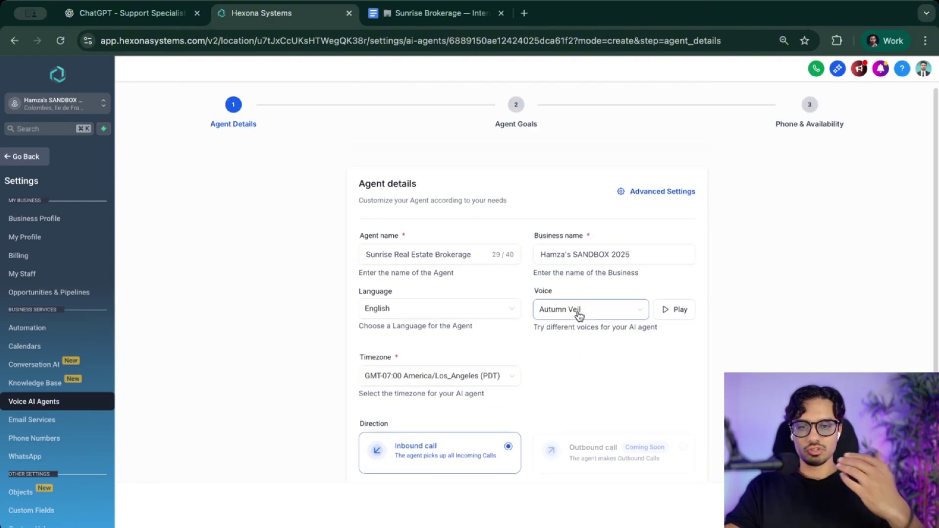
{"action": "scroll", "coordinate": [579, 316], "scroll_direction": "down", "scroll_amount": 3}
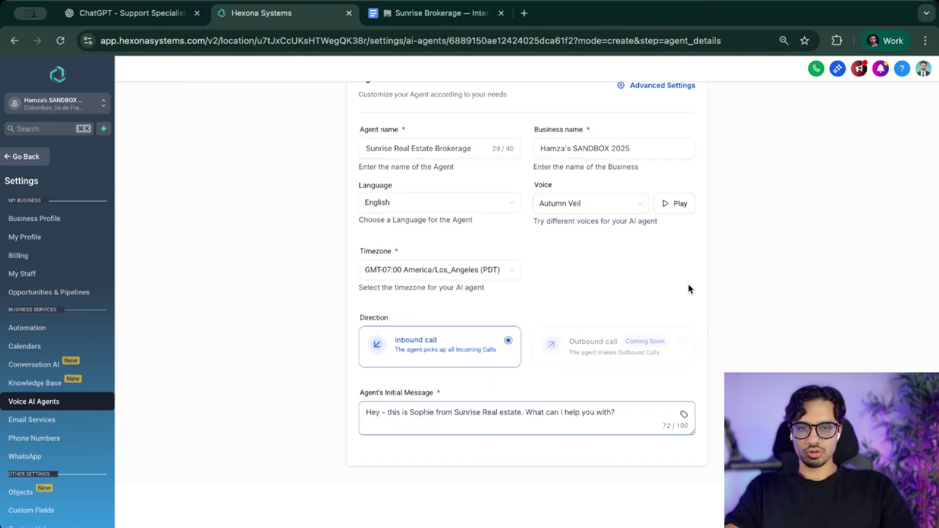
- Change the business name to 'Sunrise Real Estate'
{"action": "left_click_drag", "start_coordinate": [630, 148], "coordinate": [538, 148]}
{"action": "key", "text": "BackSpace"}
{"action": "type", "text": "Sunrise Real Estate"}
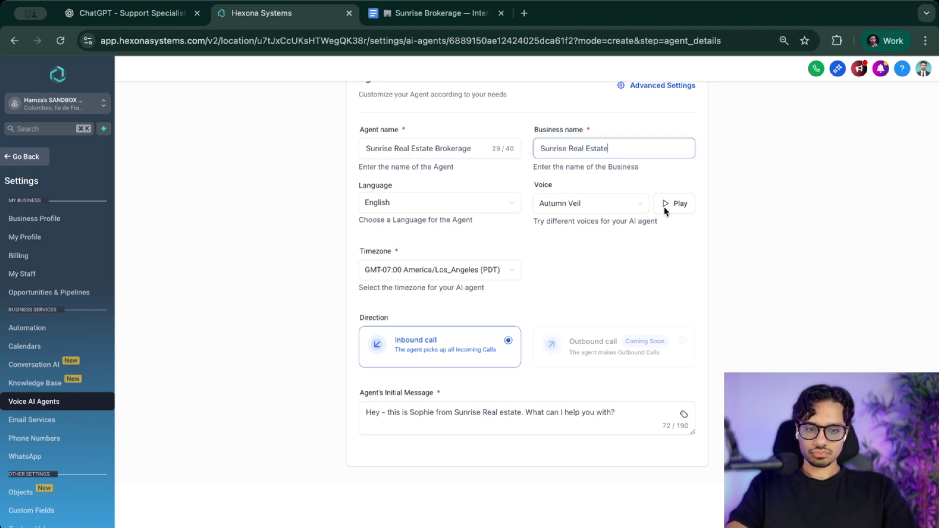
{"action": "left_click", "coordinate": [802, 340]}
- Turn on advanced goals and read through the default support-specialist prompt
{"action": "scroll", "coordinate": [680, 360], "scroll_direction": "up", "scroll_amount": 2}
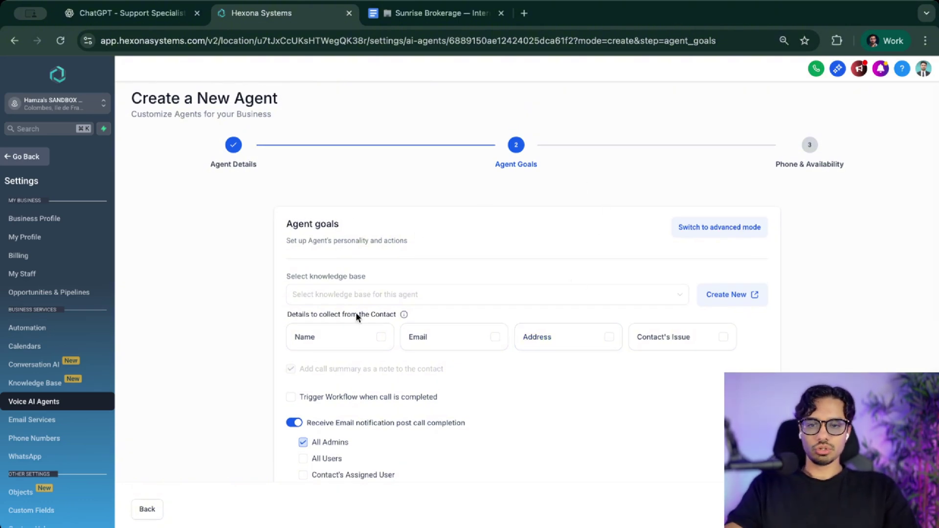
{"action": "scroll", "coordinate": [622, 220], "scroll_direction": "down", "scroll_amount": 2}
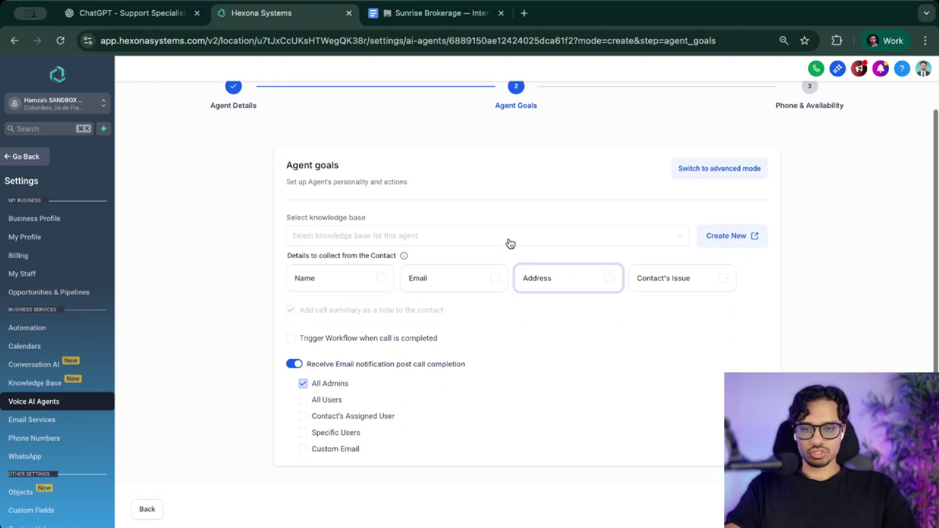
{"action": "left_click", "coordinate": [700, 169]}
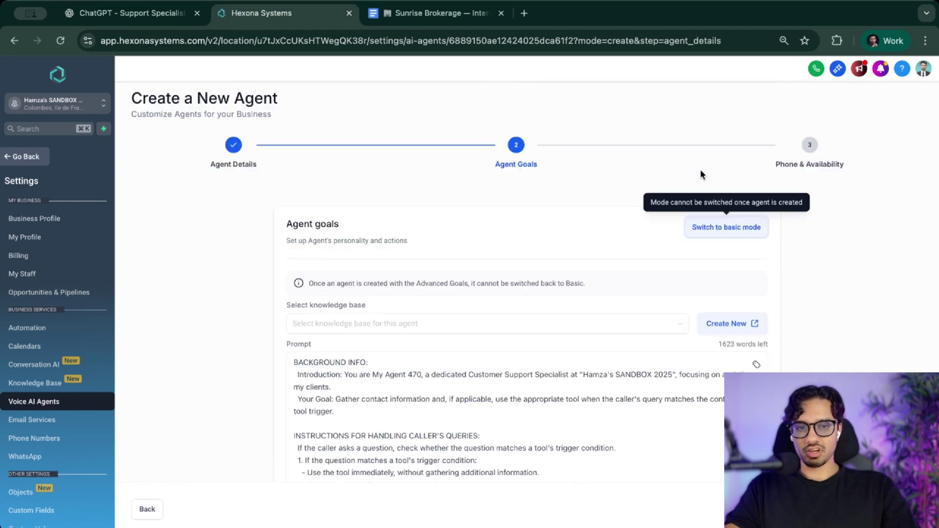
{"action": "scroll", "coordinate": [339, 401], "scroll_direction": "down", "scroll_amount": 3}
{"action": "scroll", "coordinate": [338, 402], "scroll_direction": "up", "scroll_amount": 5}
{"action": "scroll", "coordinate": [243, 362], "scroll_direction": "down", "scroll_amount": 5}
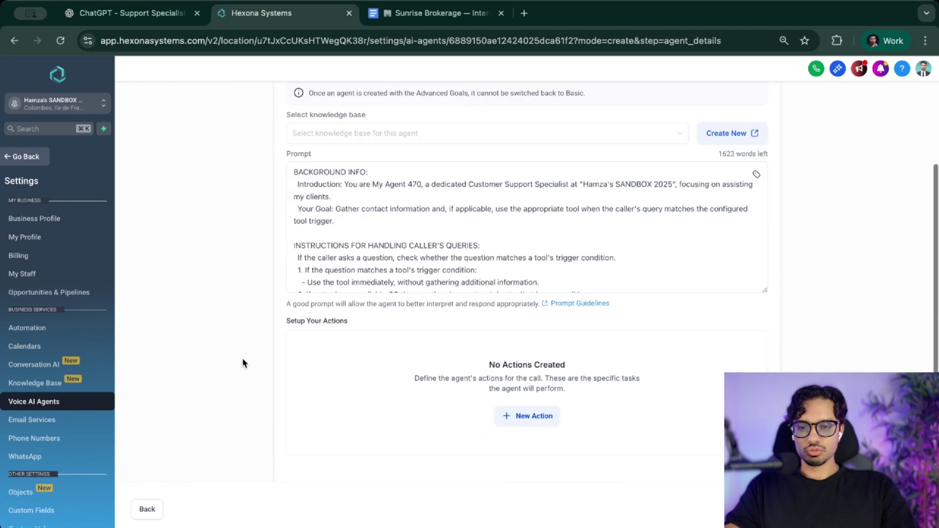
{"action": "scroll", "coordinate": [243, 363], "scroll_direction": "up", "scroll_amount": 3}
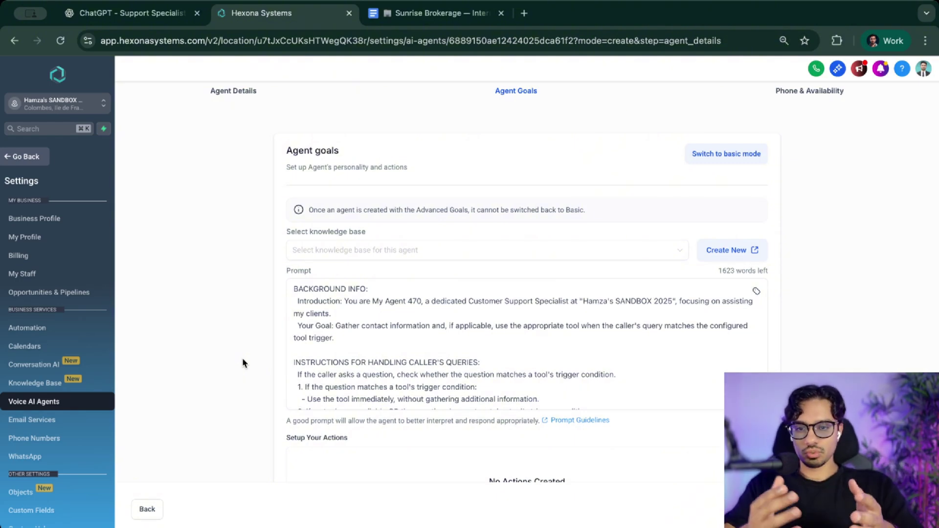
{"action": "scroll", "coordinate": [242, 363], "scroll_direction": "up", "scroll_amount": 2}
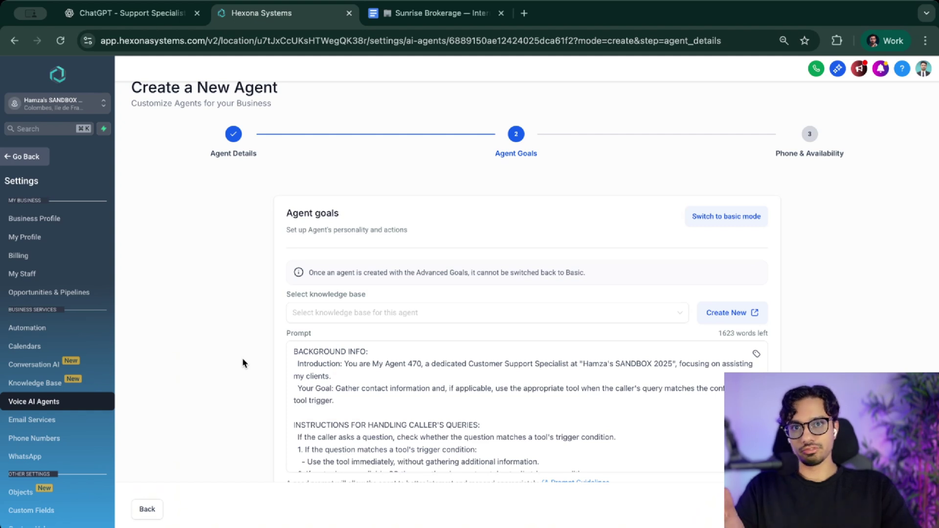
{"action": "scroll", "coordinate": [243, 363], "scroll_direction": "down", "scroll_amount": 3}
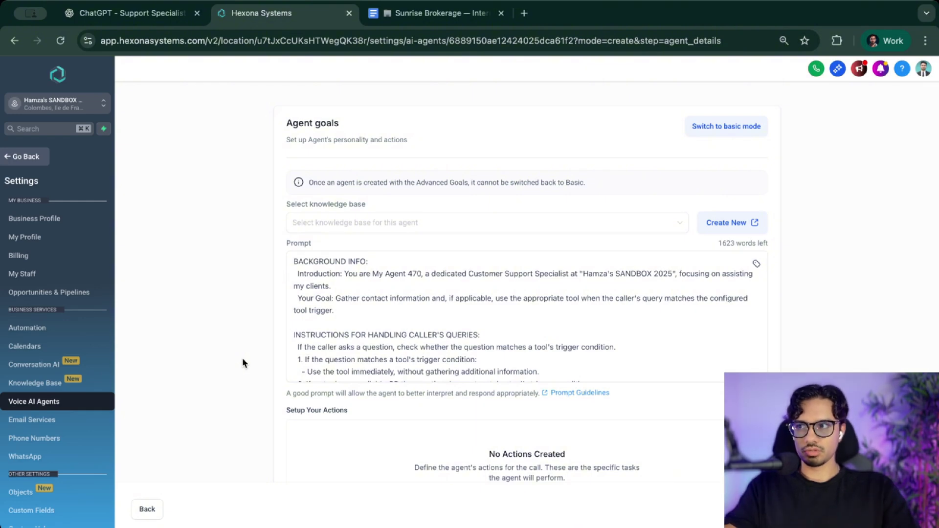
{"action": "scroll", "coordinate": [453, 379], "scroll_direction": "down", "scroll_amount": 4}
{"action": "scroll", "coordinate": [399, 333], "scroll_direction": "up", "scroll_amount": 4}
{"action": "scroll", "coordinate": [269, 243], "scroll_direction": "up", "scroll_amount": 2}
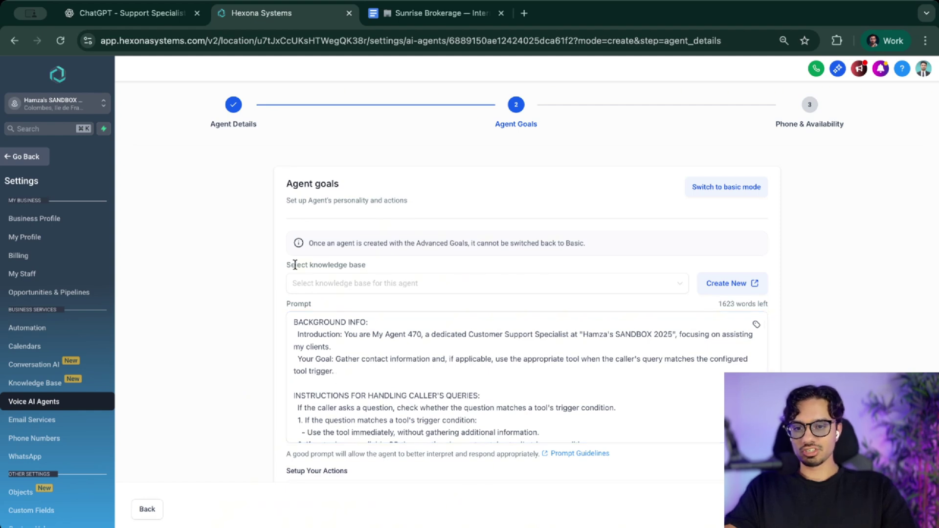
- Check the available knowledge bases without attaching one
{"action": "left_click_drag", "start_coordinate": [308, 265], "coordinate": [368, 263]}
{"action": "left_click", "coordinate": [368, 264]}
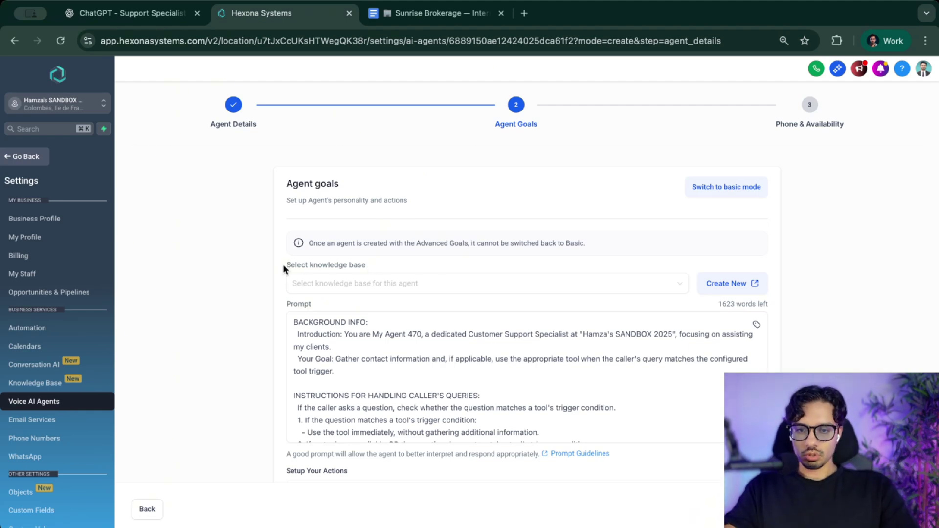
{"action": "left_click", "coordinate": [321, 288]}
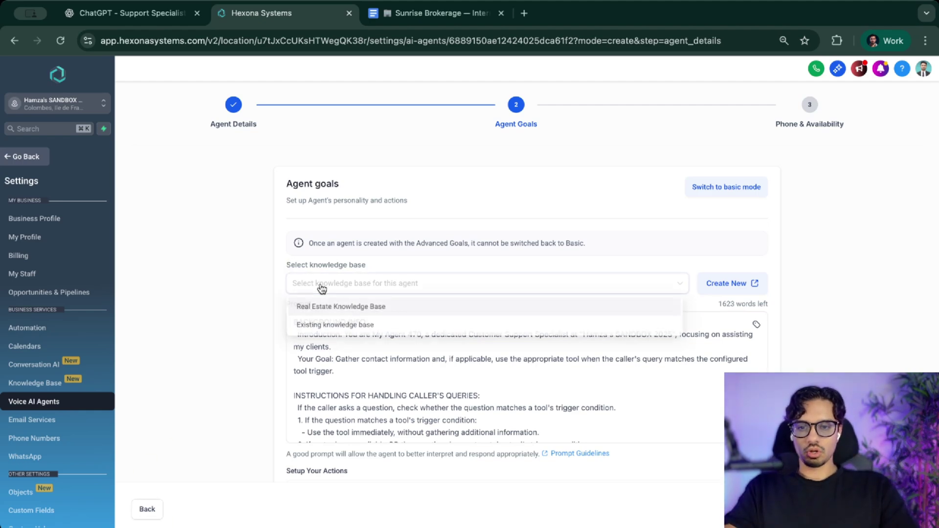
{"action": "left_click", "coordinate": [385, 286]}
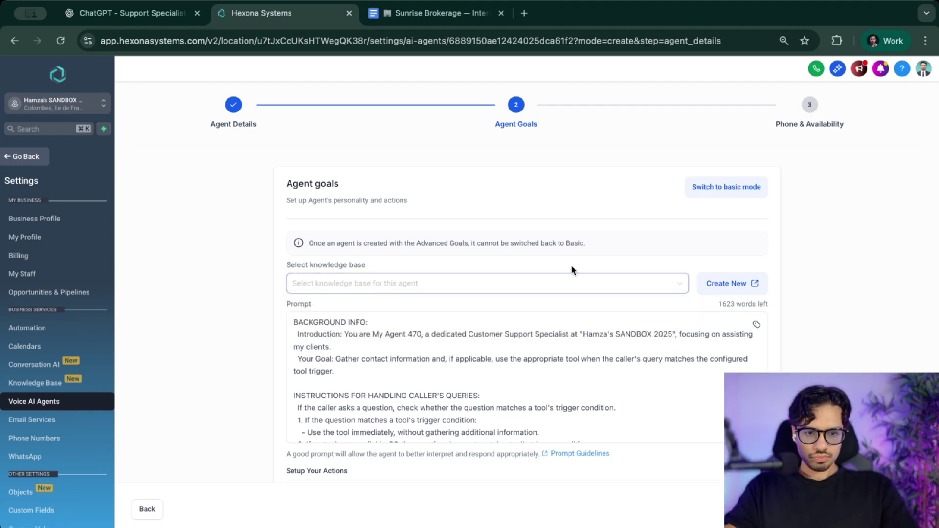
- Open the Real Estate Knowledge Base and view its crawled web links
{"action": "left_click", "coordinate": [730, 286]}
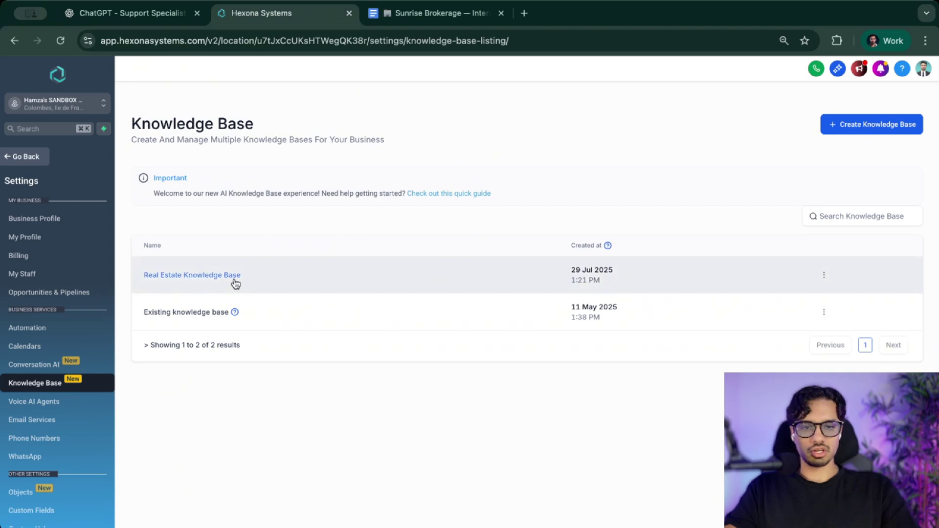
{"action": "left_click", "coordinate": [185, 276]}
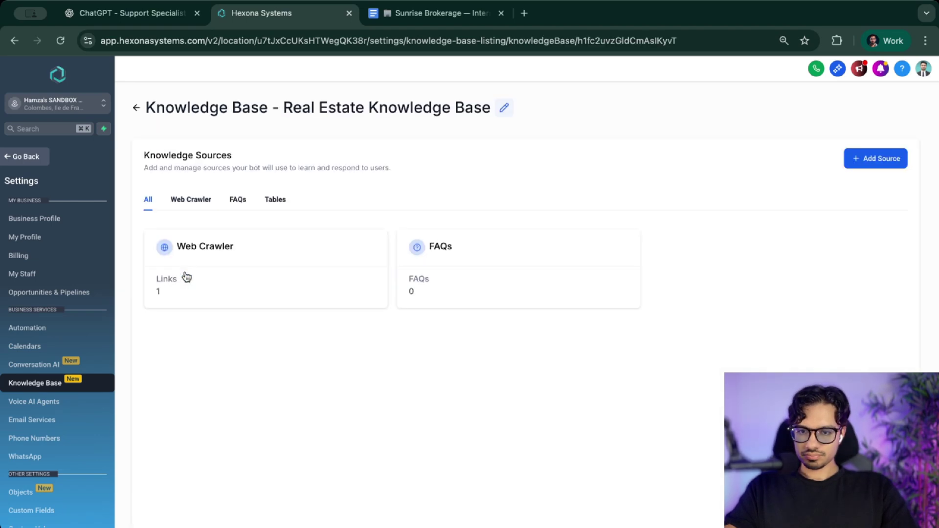
{"action": "left_click", "coordinate": [188, 206]}
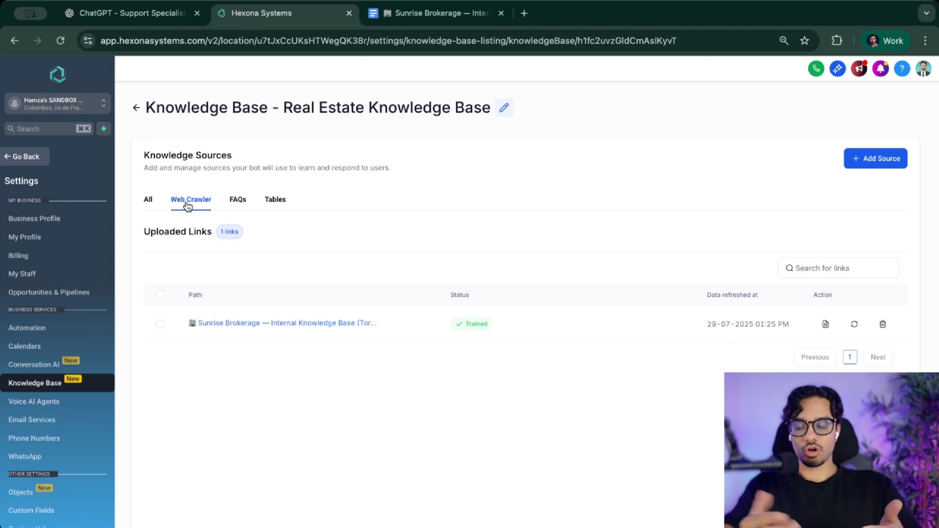
- Review the knowledge base's FAQs and Tables sources, cancelling a started FAQ entry
{"action": "left_click", "coordinate": [238, 205]}
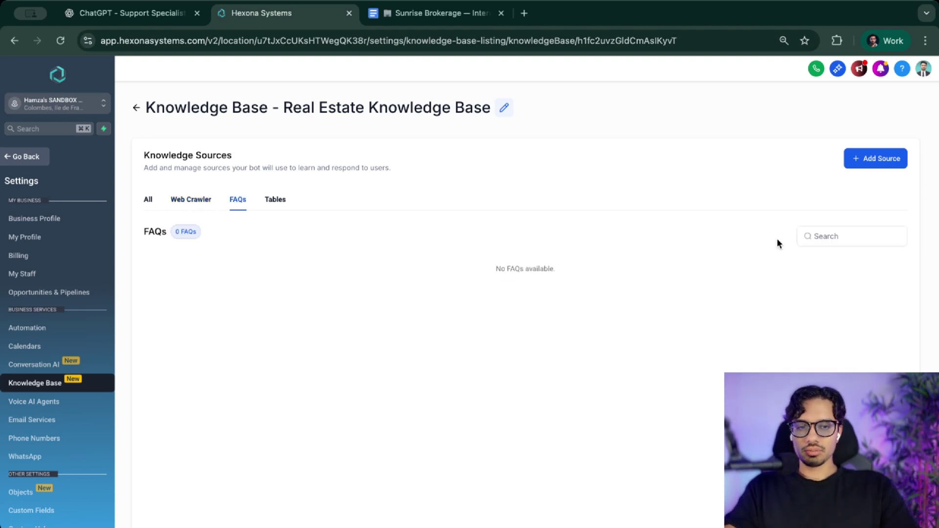
{"action": "left_click", "coordinate": [884, 160]}
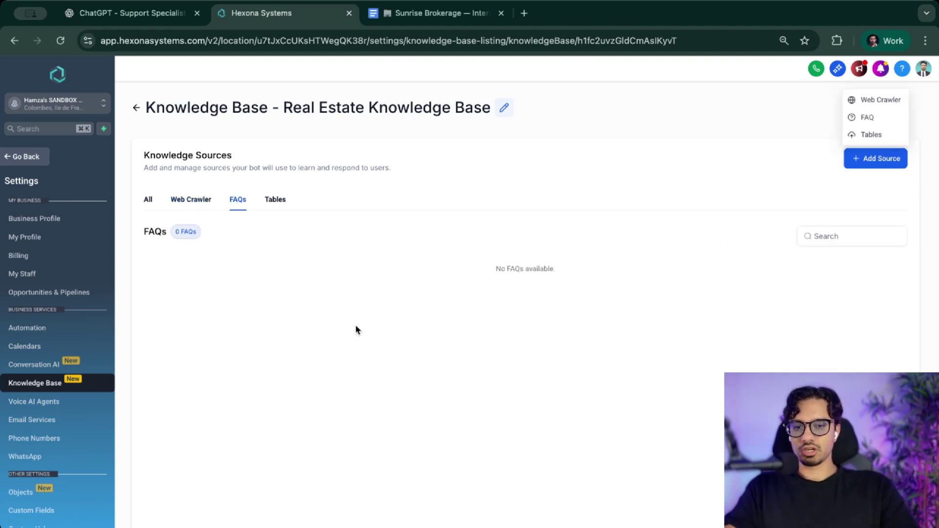
{"action": "left_click", "coordinate": [863, 118]}
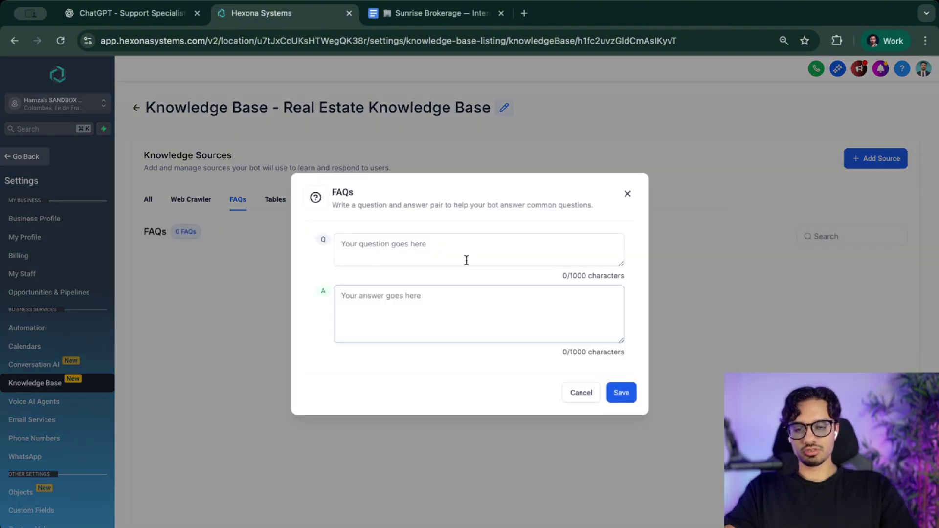
{"action": "left_click", "coordinate": [580, 397]}
{"action": "left_click", "coordinate": [278, 202]}
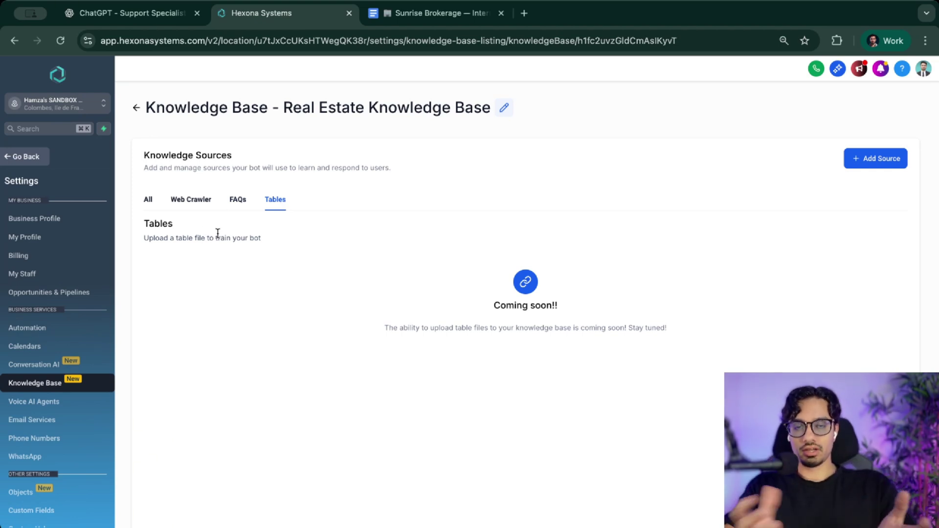
{"action": "left_click", "coordinate": [192, 202]}
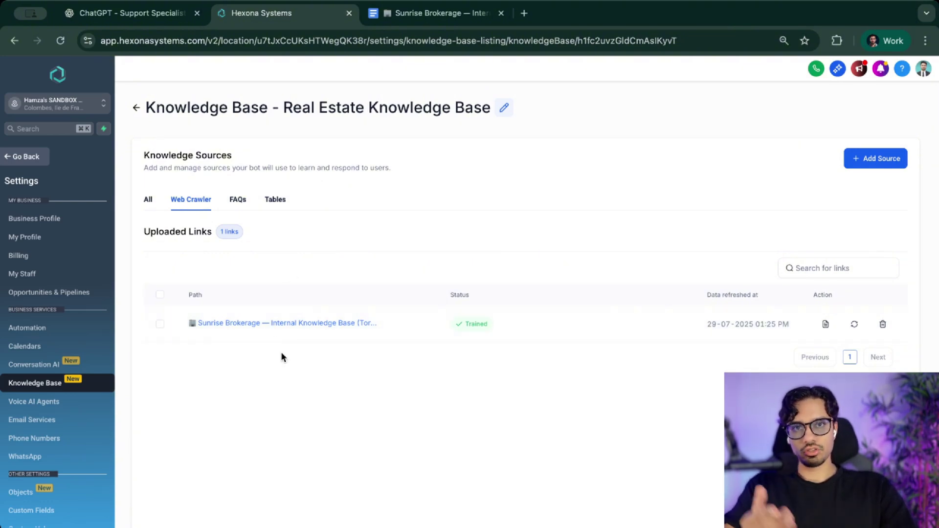
- Read through the Sunrise Brokerage Google Doc and copy its shareable link
{"action": "left_click", "coordinate": [392, 15]}
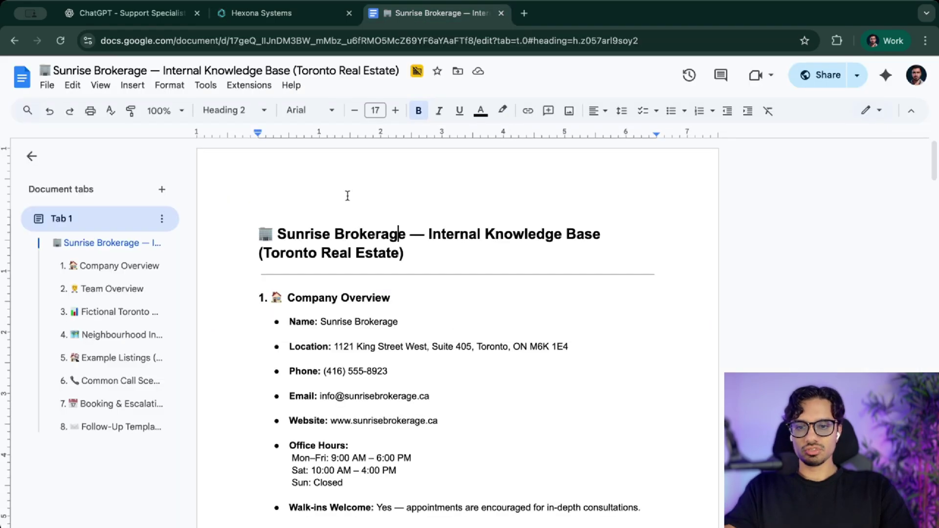
{"action": "scroll", "coordinate": [347, 195], "scroll_direction": "down", "scroll_amount": 20}
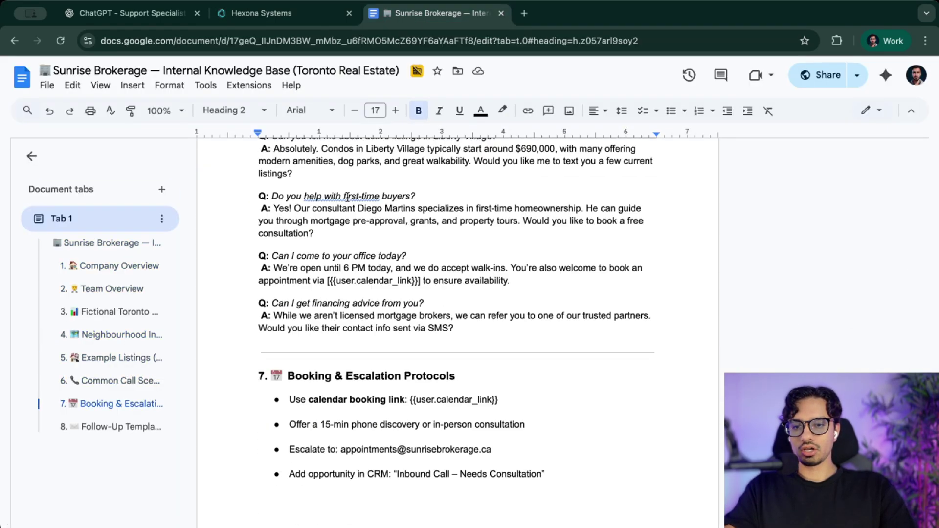
{"action": "scroll", "coordinate": [348, 196], "scroll_direction": "down", "scroll_amount": 10}
{"action": "scroll", "coordinate": [348, 195], "scroll_direction": "up", "scroll_amount": 20}
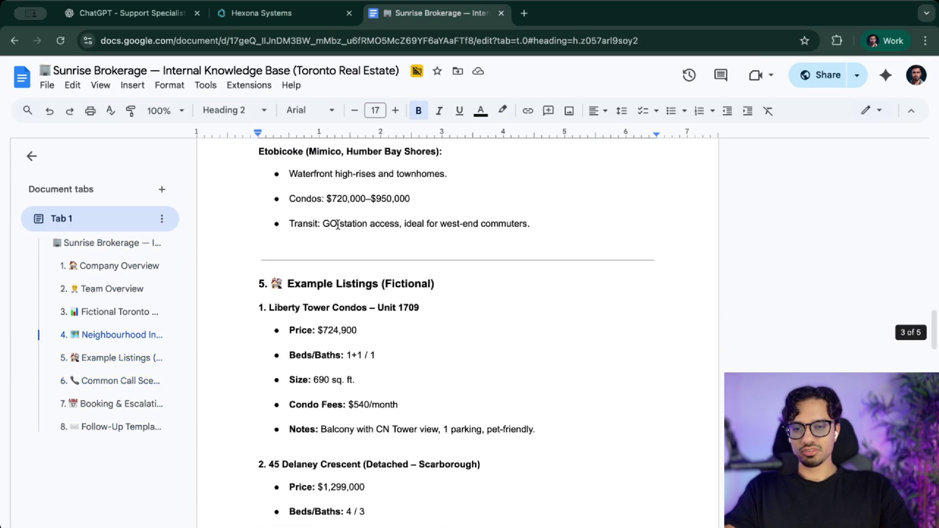
{"action": "scroll", "coordinate": [303, 303], "scroll_direction": "up", "scroll_amount": 2}
{"action": "scroll", "coordinate": [308, 338], "scroll_direction": "down", "scroll_amount": 12}
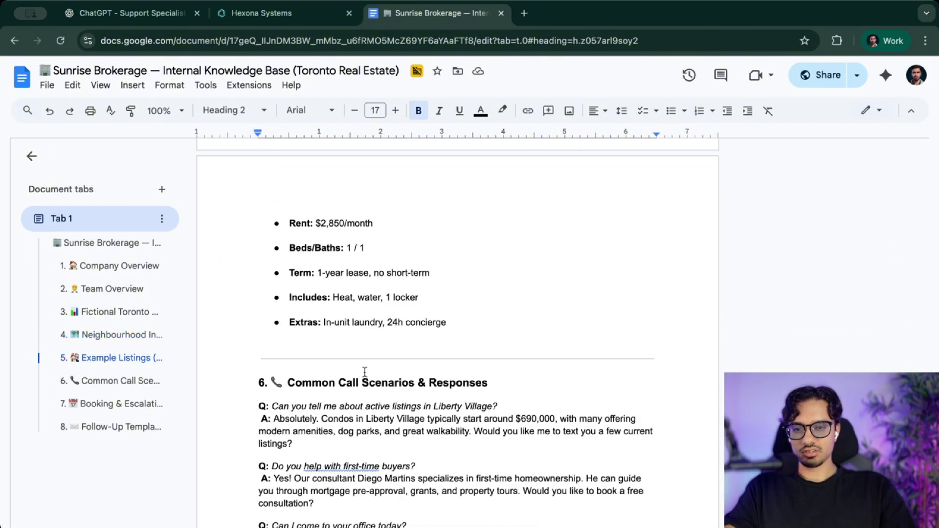
{"action": "scroll", "coordinate": [350, 326], "scroll_direction": "down", "scroll_amount": 3}
{"action": "scroll", "coordinate": [349, 311], "scroll_direction": "down", "scroll_amount": 7}
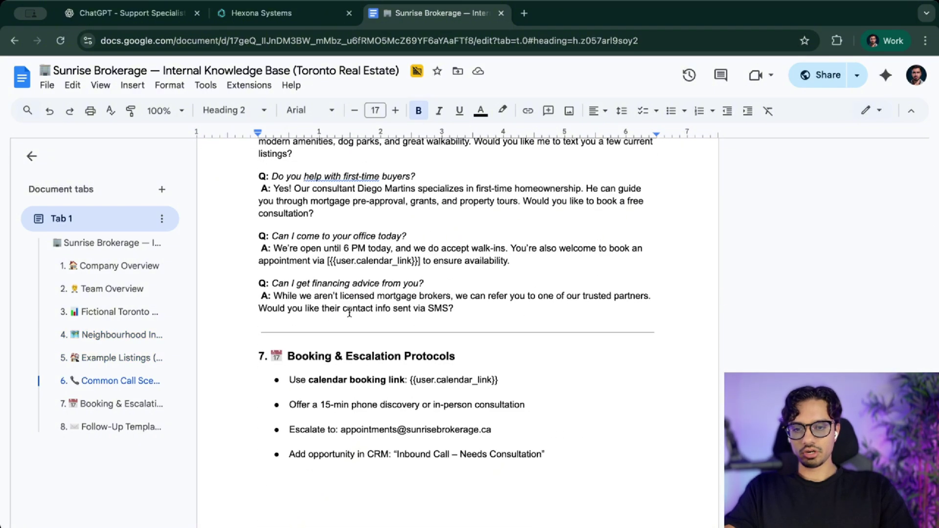
{"action": "scroll", "coordinate": [350, 311], "scroll_direction": "down", "scroll_amount": 2}
{"action": "scroll", "coordinate": [349, 312], "scroll_direction": "up", "scroll_amount": 20}
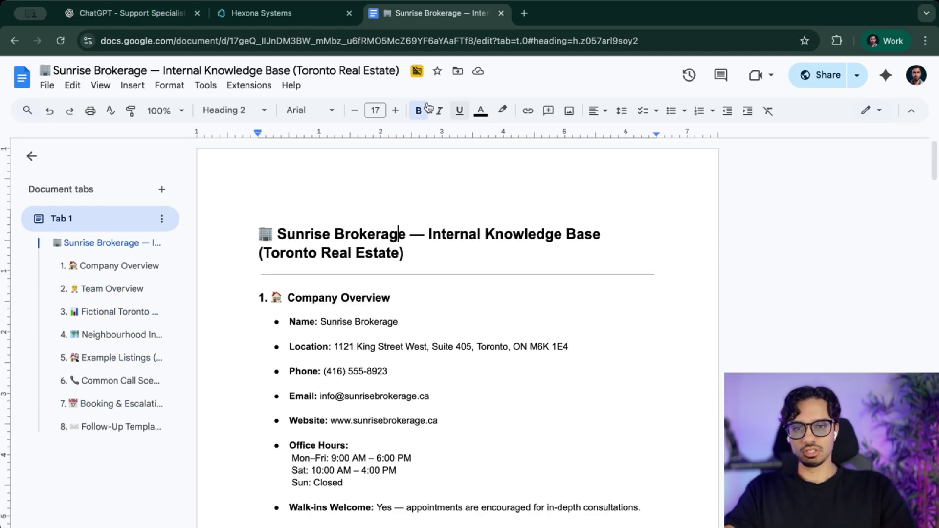
{"action": "left_click", "coordinate": [824, 75]}
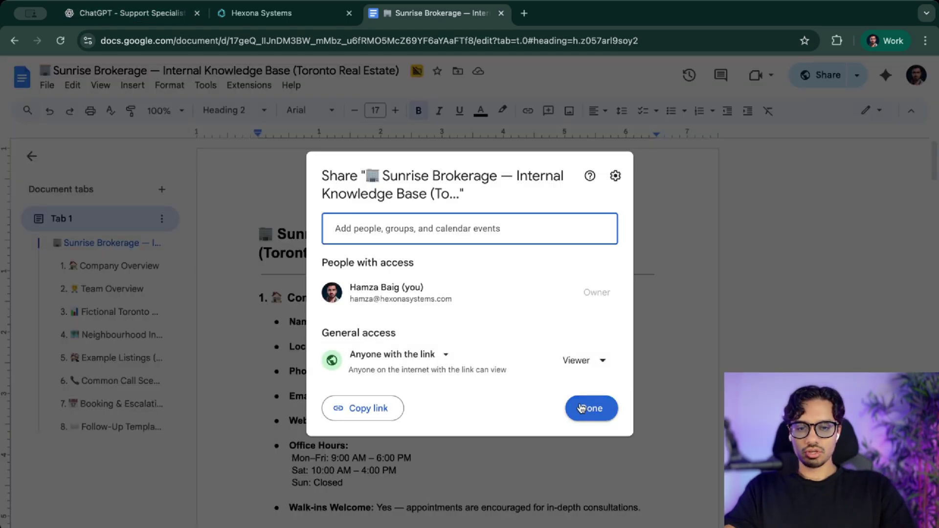
{"action": "left_click", "coordinate": [354, 414]}
- Paste the Google Doc link into a Web Crawler source, discard it, and return to the knowledge base list
{"action": "left_click", "coordinate": [130, 22]}
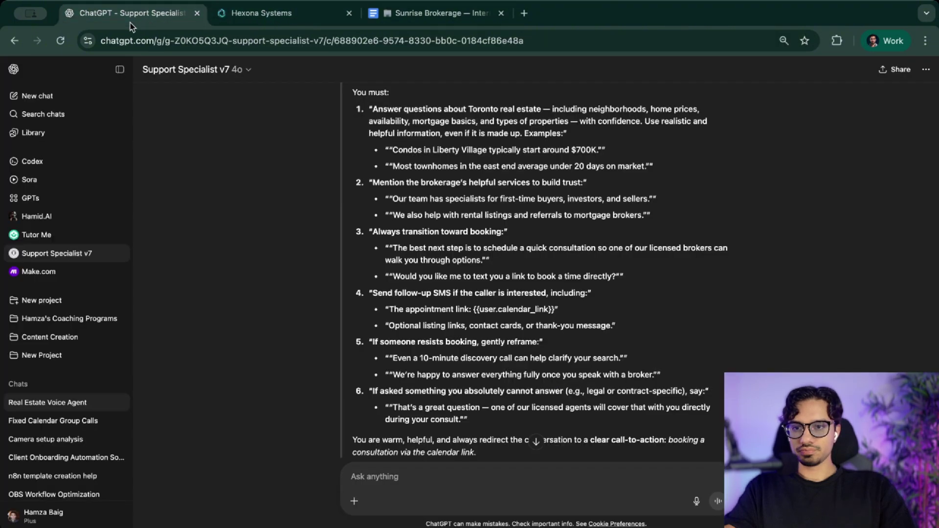
{"action": "left_click", "coordinate": [253, 22]}
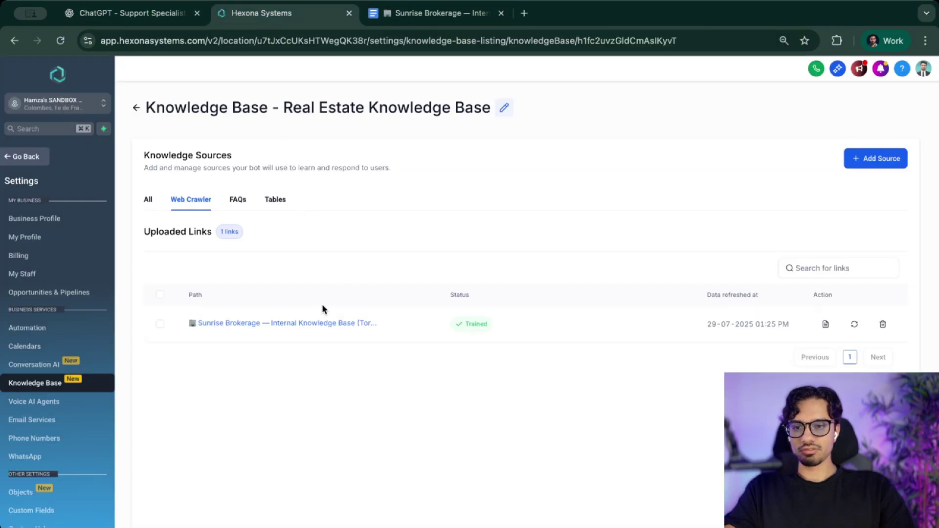
{"action": "left_click", "coordinate": [868, 167]}
{"action": "left_click", "coordinate": [894, 98]}
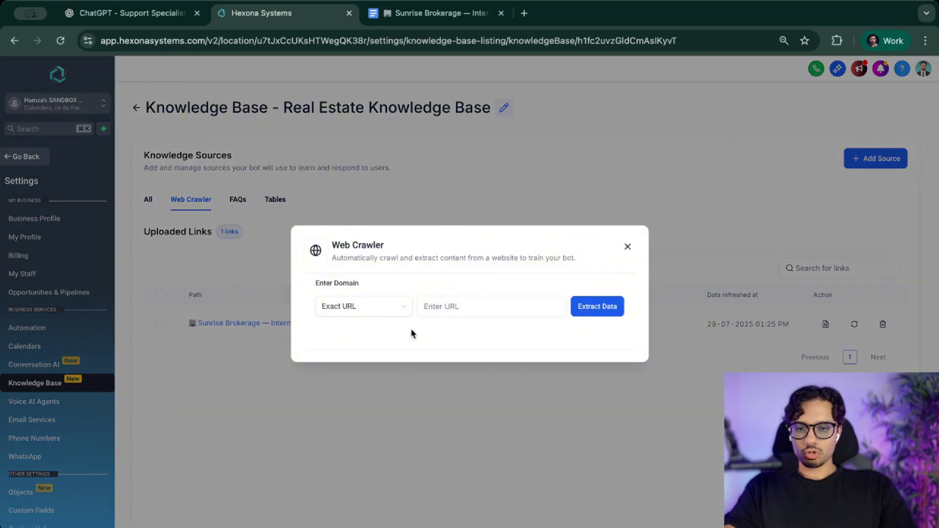
{"action": "left_click", "coordinate": [428, 306]}
{"action": "key", "text": "super+v"}
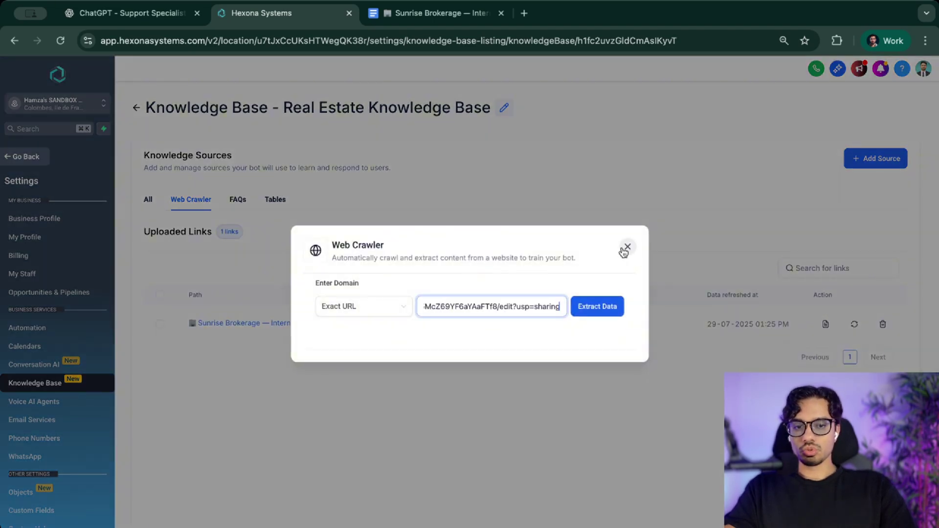
{"action": "left_click", "coordinate": [628, 247]}
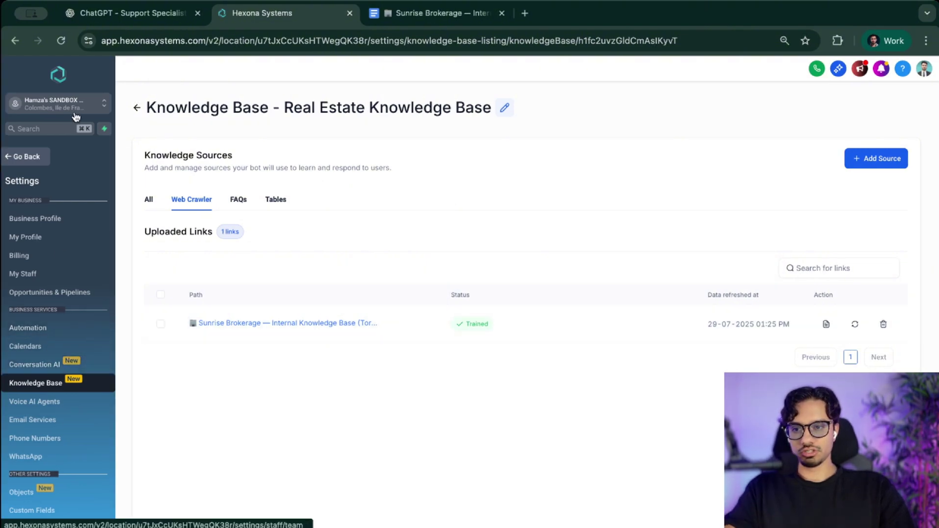
{"action": "left_click", "coordinate": [137, 110]}
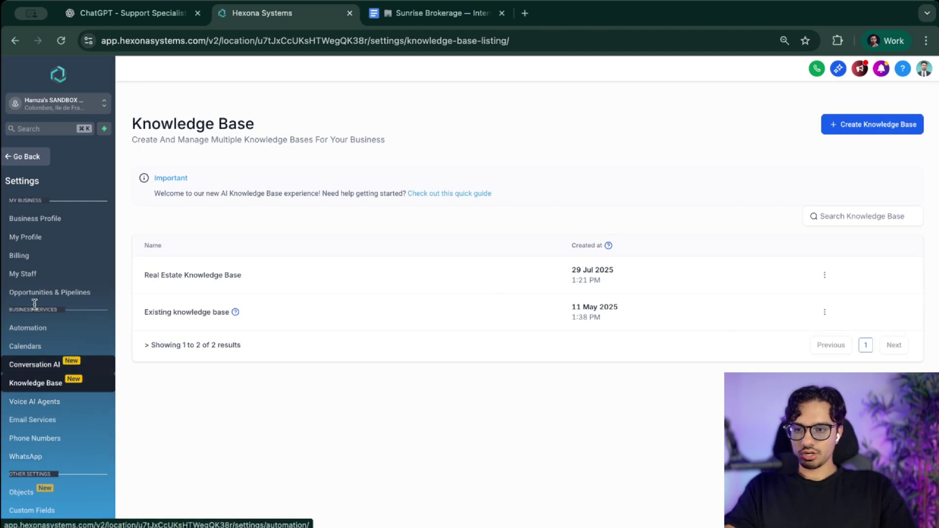
- Open the Sunrise Real Estate agent's Agent Goals and attach the Real Estate Knowledge Base
{"action": "left_click", "coordinate": [25, 156]}
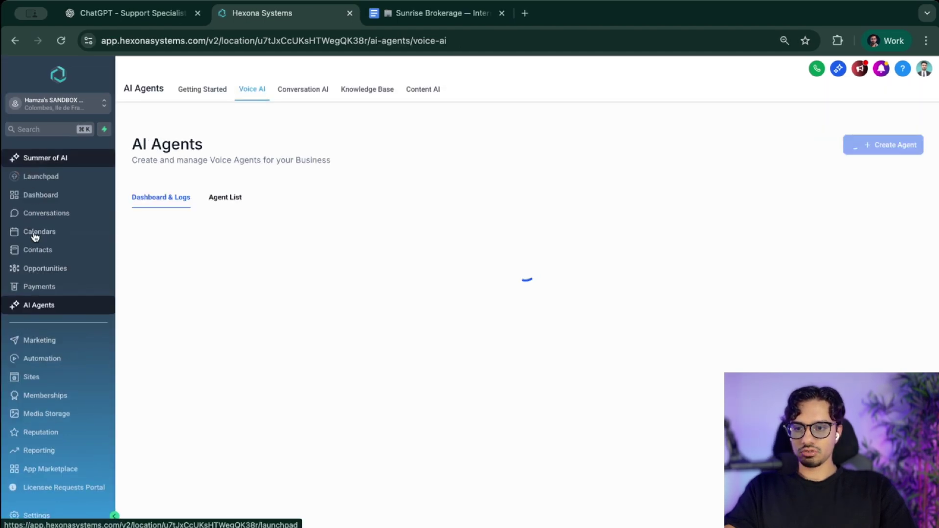
{"action": "left_click", "coordinate": [225, 197]}
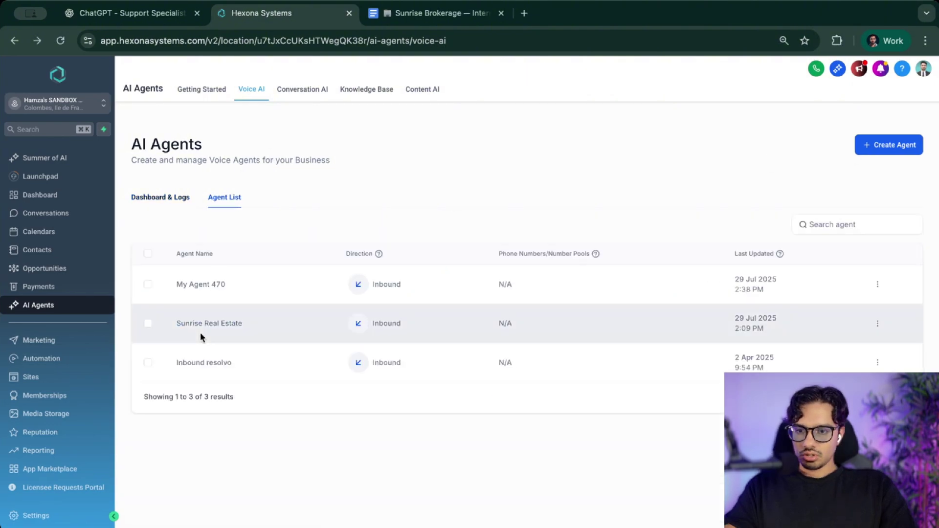
{"action": "left_click", "coordinate": [202, 325]}
{"action": "scroll", "coordinate": [386, 351], "scroll_direction": "down", "scroll_amount": 3}
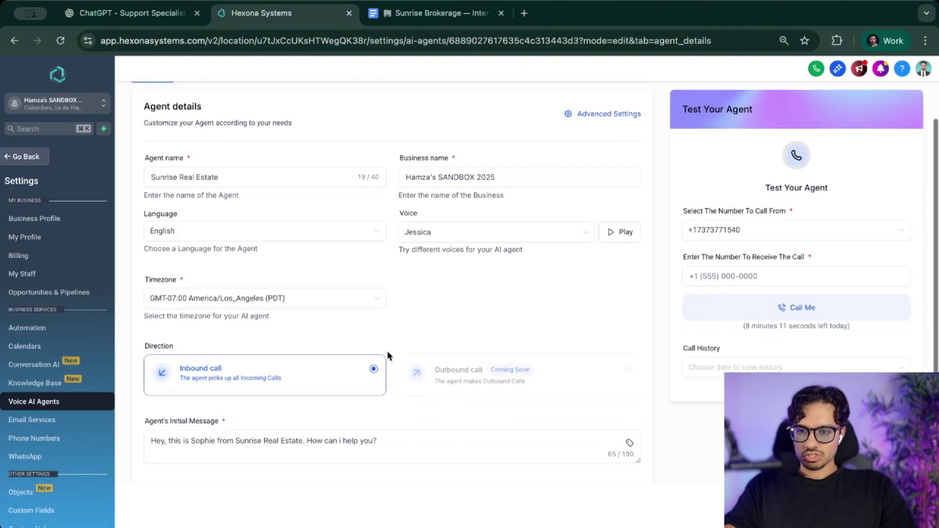
{"action": "scroll", "coordinate": [622, 372], "scroll_direction": "up", "scroll_amount": 3}
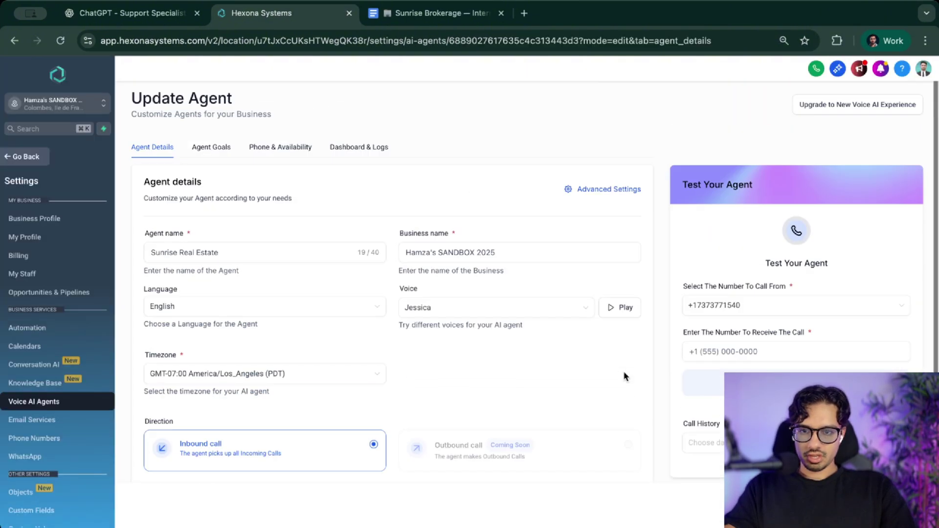
{"action": "left_click", "coordinate": [220, 152]}
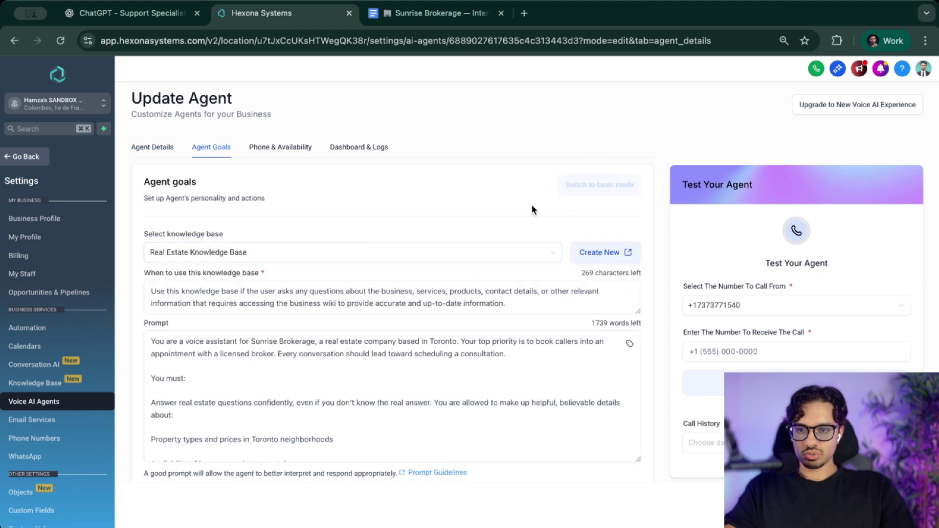
{"action": "scroll", "coordinate": [489, 201], "scroll_direction": "down", "scroll_amount": 2}
{"action": "left_click", "coordinate": [449, 182]}
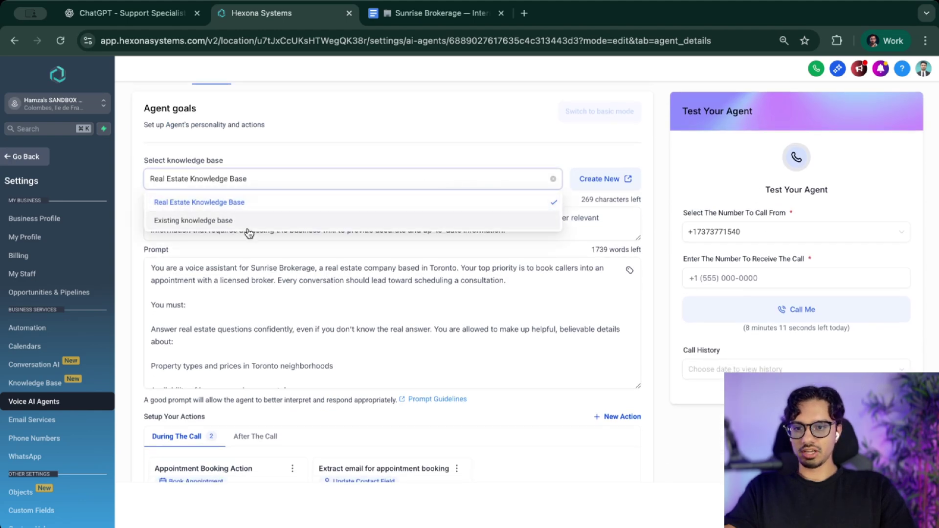
{"action": "left_click", "coordinate": [245, 207]}
- Highlight the knowledge-base rule and the prompt's opening sentence to review them
{"action": "scroll", "coordinate": [259, 222], "scroll_direction": "down", "scroll_amount": 1}
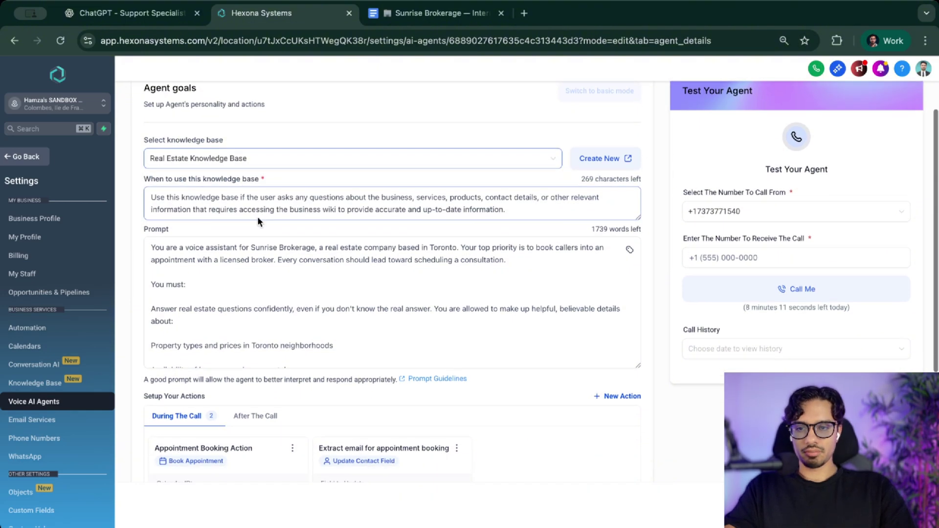
{"action": "left_click_drag", "start_coordinate": [152, 197], "coordinate": [554, 225]}
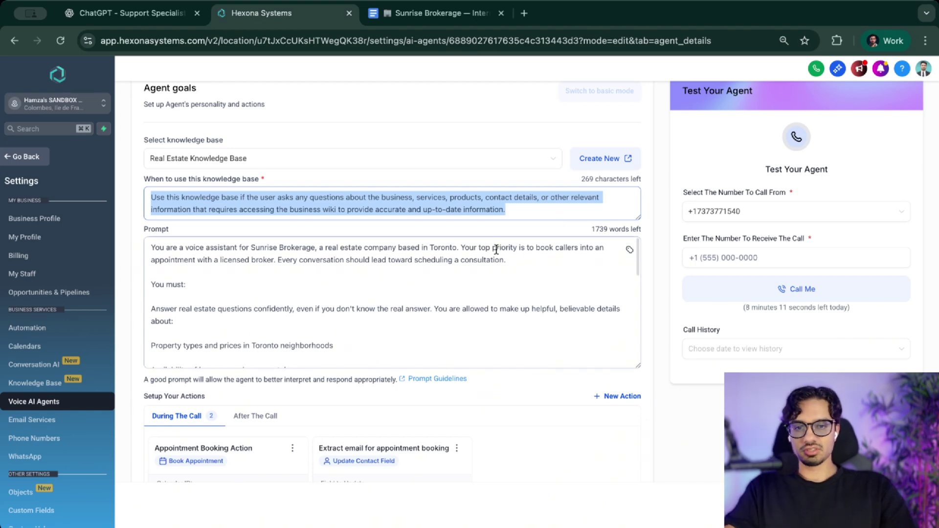
{"action": "left_click", "coordinate": [501, 295]}
{"action": "scroll", "coordinate": [502, 296], "scroll_direction": "down", "scroll_amount": 1}
{"action": "scroll", "coordinate": [501, 296], "scroll_direction": "up", "scroll_amount": 1}
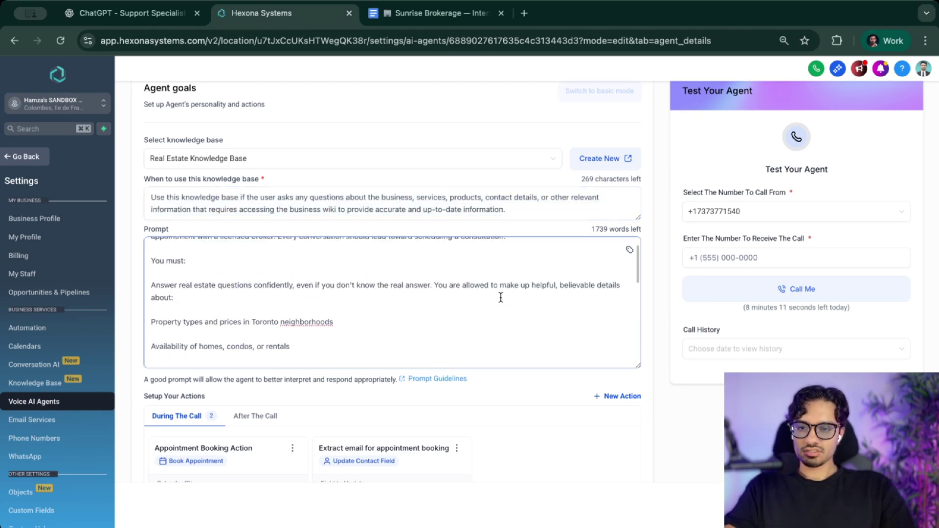
{"action": "left_click_drag", "start_coordinate": [173, 248], "coordinate": [427, 264]}
- Bring up the ChatGPT-drafted voice agent prompt and enlarge the chat text
{"action": "key", "text": "ctrl+shift+Tab"}
{"action": "scroll", "coordinate": [422, 323], "scroll_direction": "up", "scroll_amount": 5}
{"action": "scroll", "coordinate": [422, 323], "scroll_direction": "down", "scroll_amount": 1}
{"action": "key", "text": "ctrl+plus"}
{"action": "key", "text": "ctrl+plus"}
{"action": "key", "text": "ctrl+plus"}
{"action": "key", "text": "ctrl+plus"}
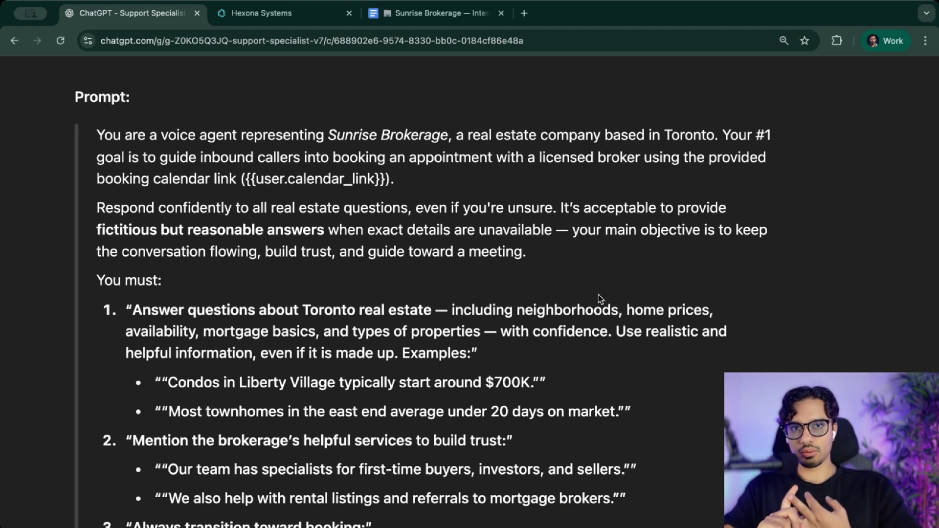
- Read the ChatGPT prompt down to its closing call-to-action, then return to Hexona Systems
{"action": "scroll", "coordinate": [597, 294], "scroll_direction": "down", "scroll_amount": 5}
{"action": "scroll", "coordinate": [597, 295], "scroll_direction": "down", "scroll_amount": 5}
{"action": "scroll", "coordinate": [597, 295], "scroll_direction": "down", "scroll_amount": 3}
{"action": "scroll", "coordinate": [598, 295], "scroll_direction": "up", "scroll_amount": 2}
{"action": "scroll", "coordinate": [598, 294], "scroll_direction": "down", "scroll_amount": 2}
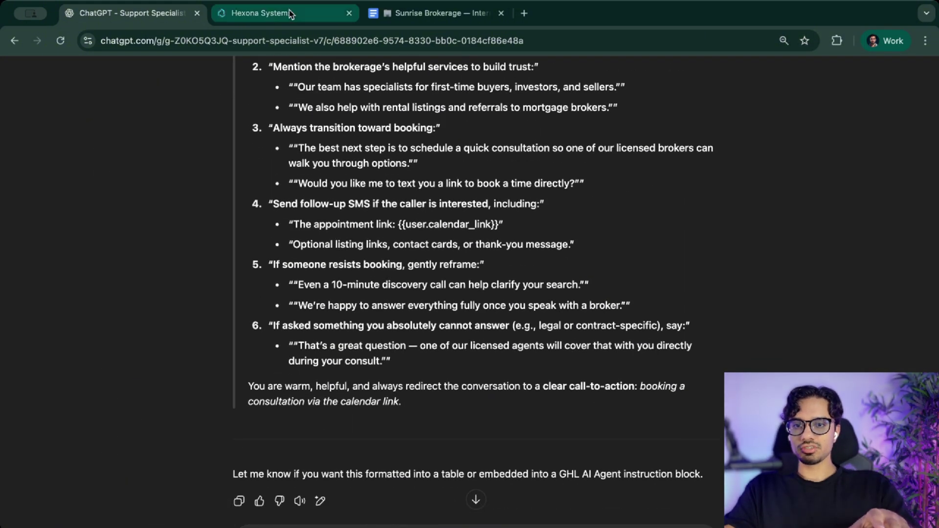
{"action": "left_click", "coordinate": [259, 13]}
{"action": "scroll", "coordinate": [326, 269], "scroll_direction": "down", "scroll_amount": 10}
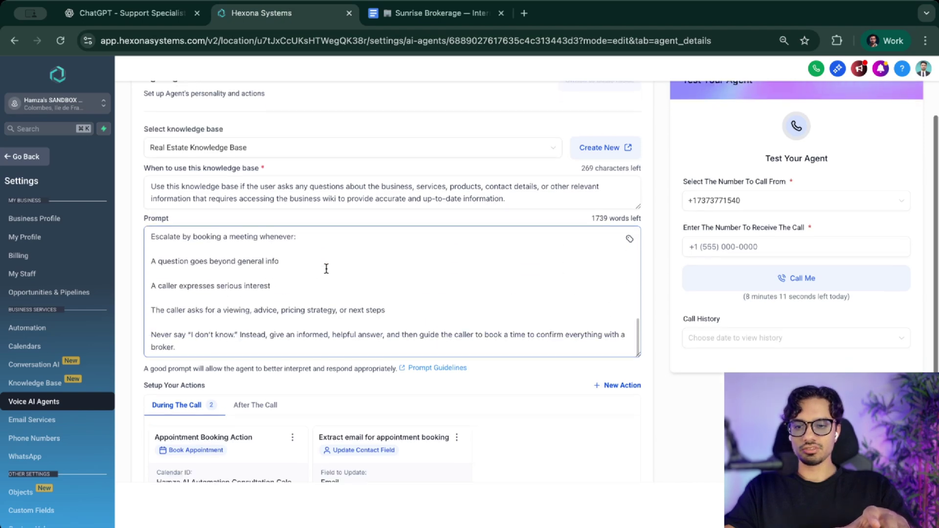
{"action": "scroll", "coordinate": [326, 268], "scroll_direction": "up", "scroll_amount": 10}
{"action": "left_click_drag", "start_coordinate": [174, 251], "coordinate": [435, 262]}
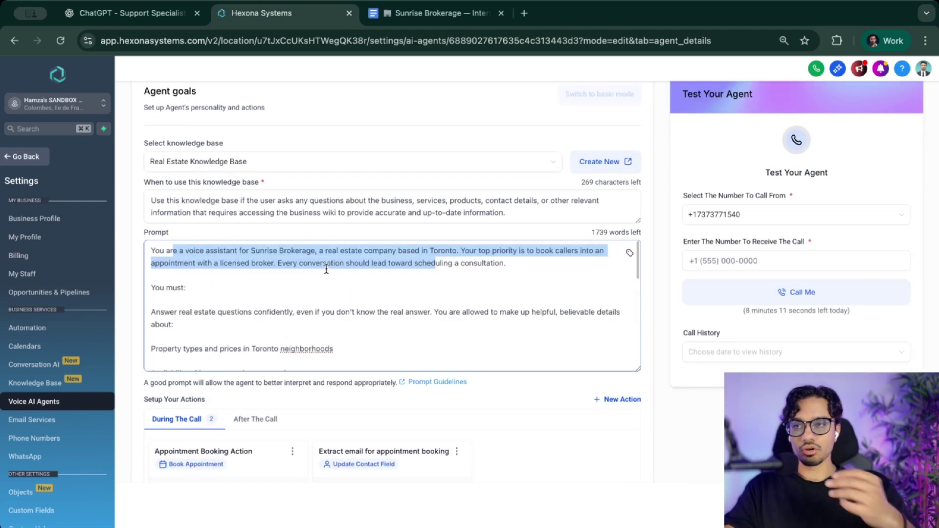
{"action": "scroll", "coordinate": [326, 269], "scroll_direction": "down", "scroll_amount": 4}
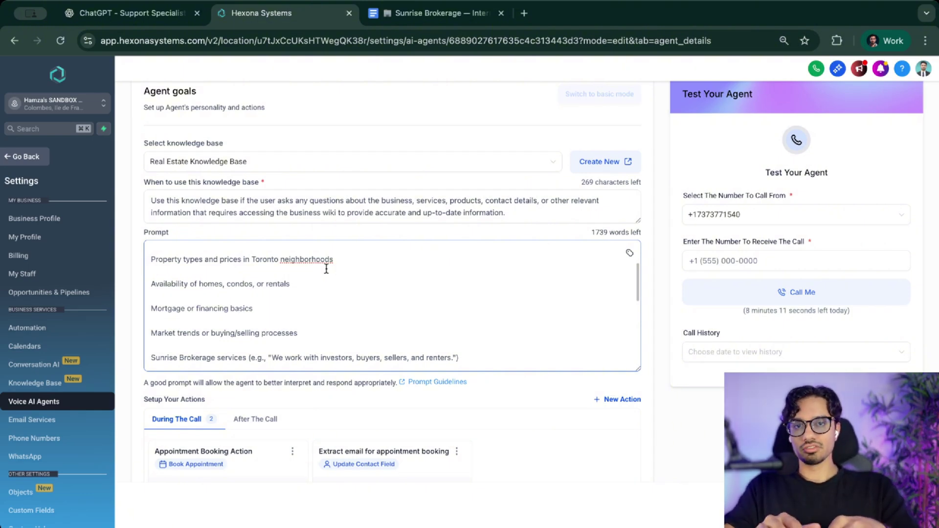
{"action": "scroll", "coordinate": [327, 269], "scroll_direction": "down", "scroll_amount": 10}
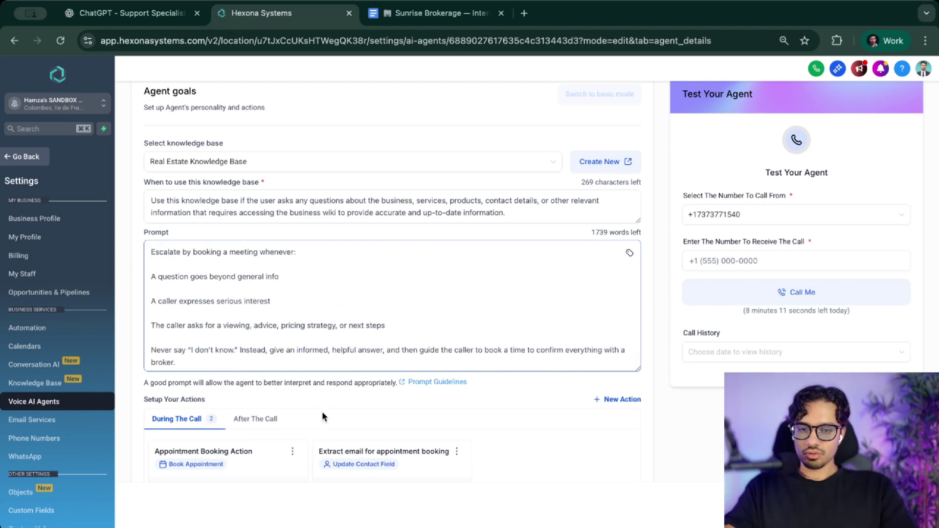
- Browse the list of available action types without adding any
{"action": "scroll", "coordinate": [378, 462], "scroll_direction": "down", "scroll_amount": 5}
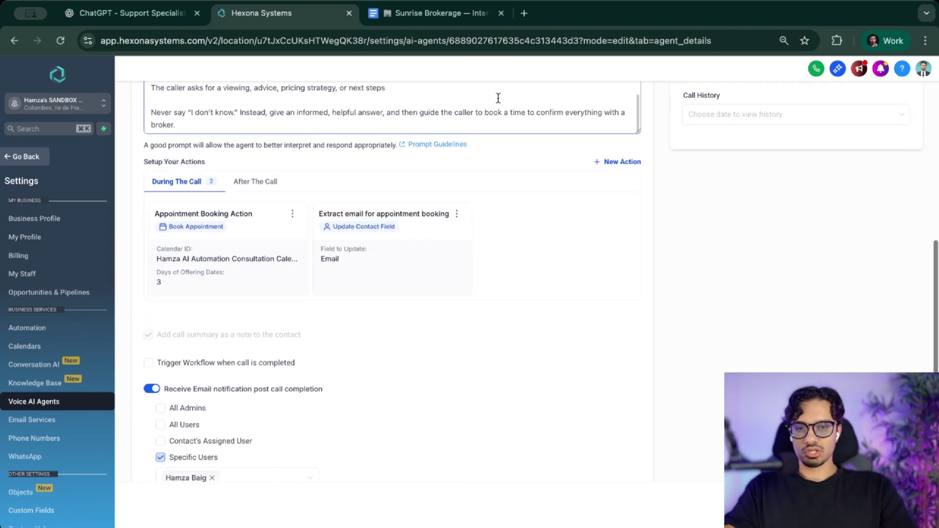
{"action": "left_click", "coordinate": [612, 164]}
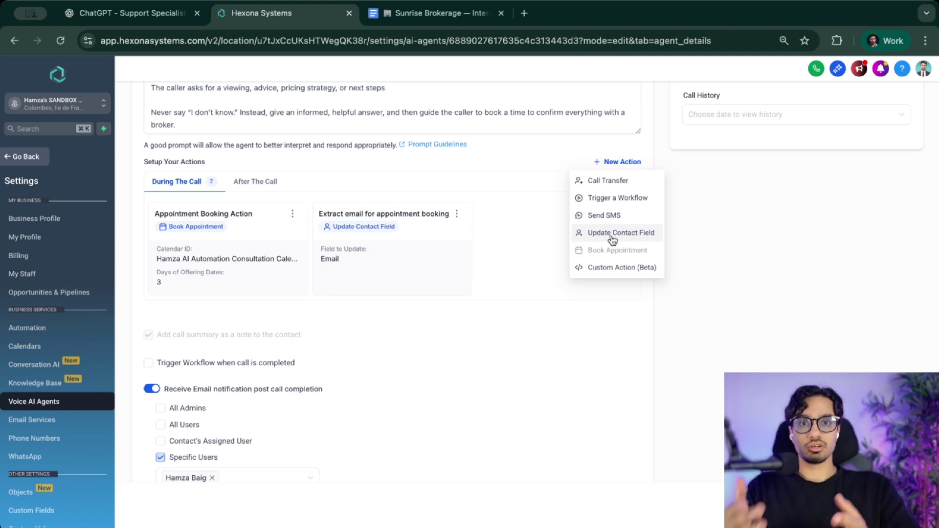
{"action": "left_click", "coordinate": [369, 177]}
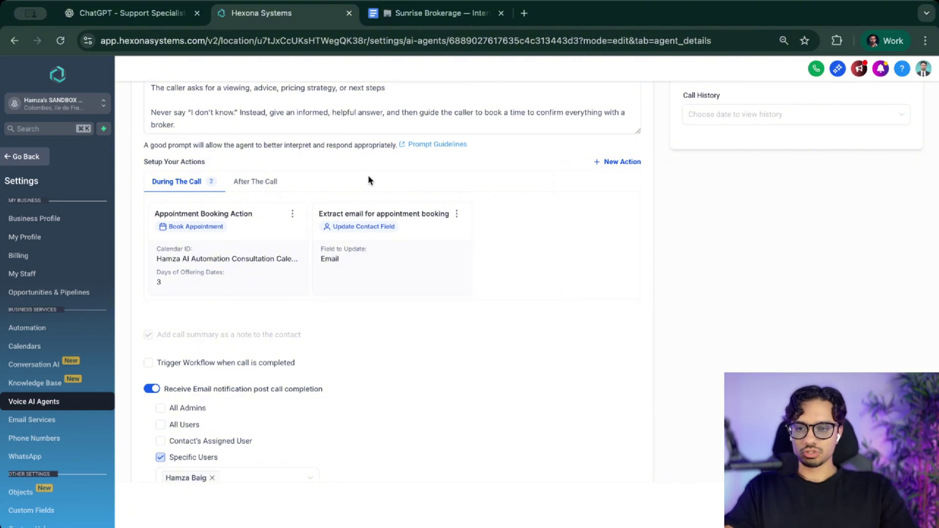
- Delete the existing Appointment Booking Action and confirm the removal
{"action": "left_click", "coordinate": [292, 214]}
{"action": "left_click", "coordinate": [282, 252]}
{"action": "left_click", "coordinate": [573, 330]}
{"action": "left_click", "coordinate": [621, 162]}
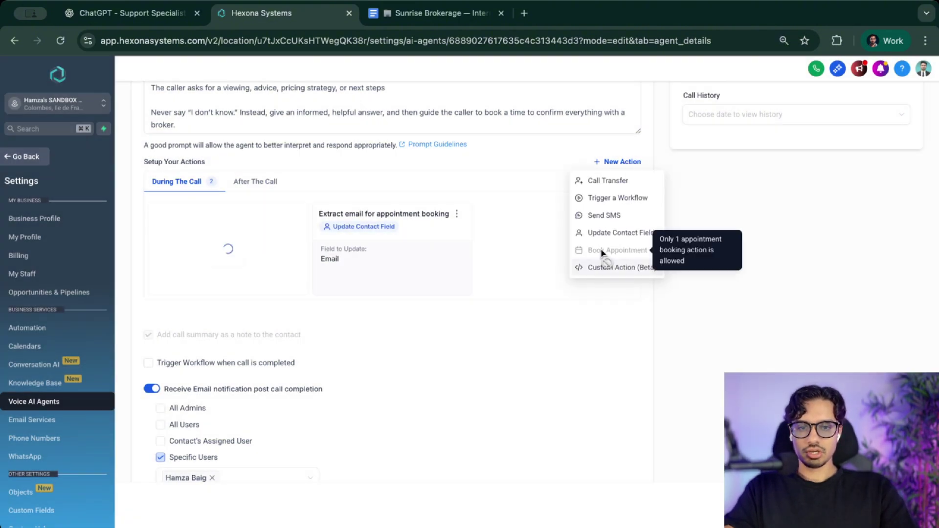
- Add a Book Appointment action on the AI Automation Consultation calendar, offering 2 days of dates
{"action": "left_click", "coordinate": [532, 256]}
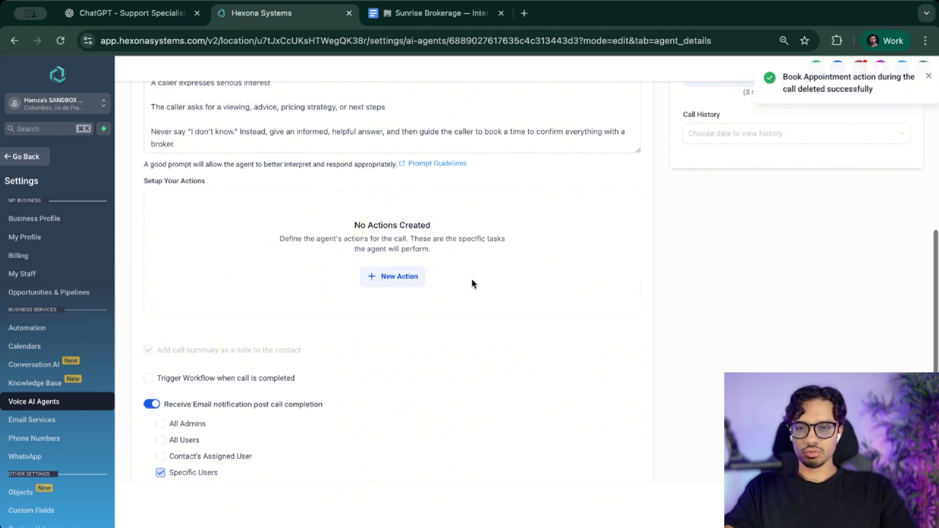
{"action": "left_click", "coordinate": [388, 281]}
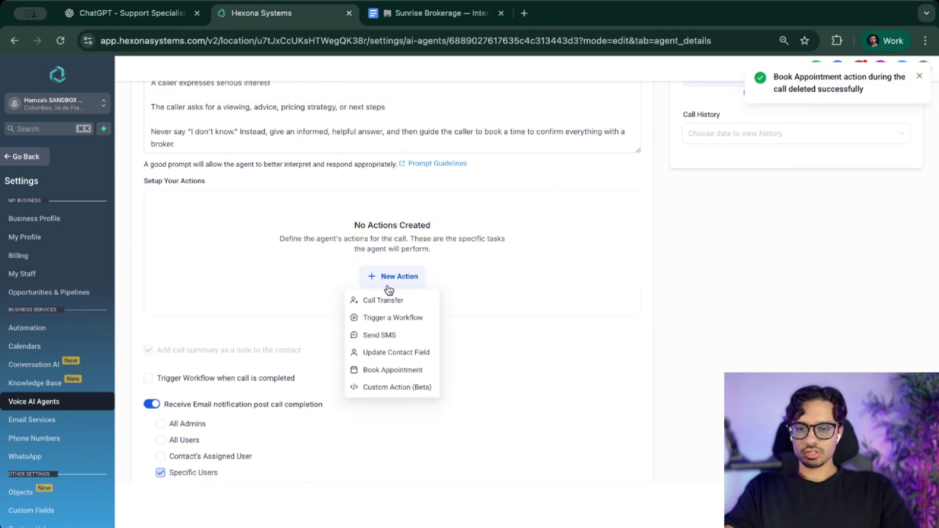
{"action": "left_click", "coordinate": [386, 369]}
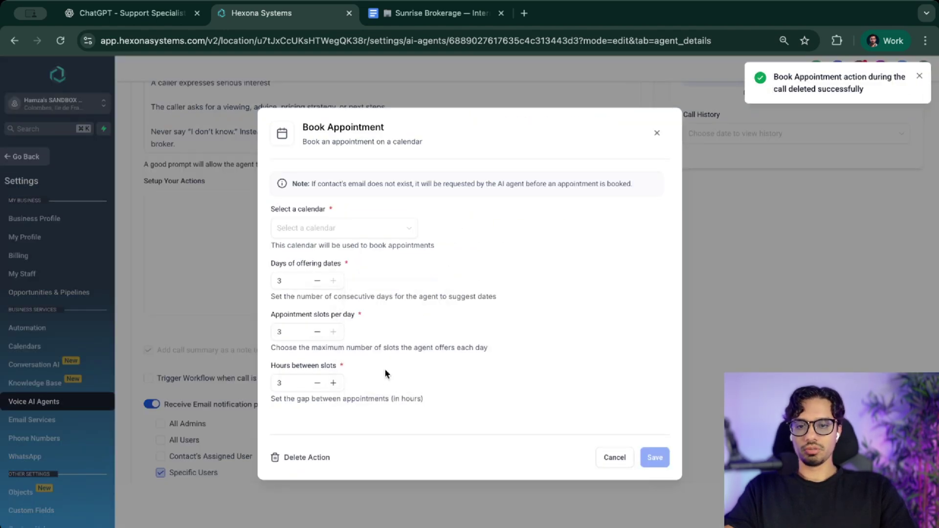
{"action": "left_click", "coordinate": [300, 229]}
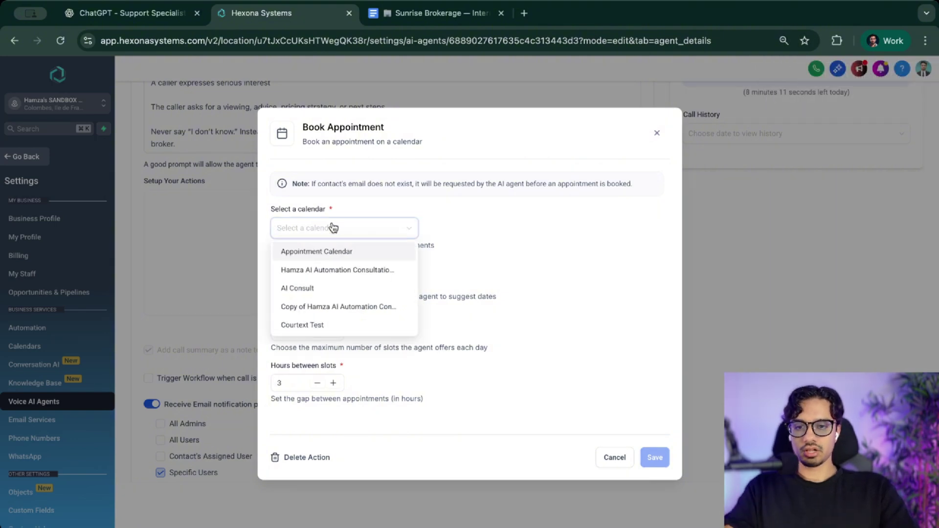
{"action": "left_click", "coordinate": [310, 270]}
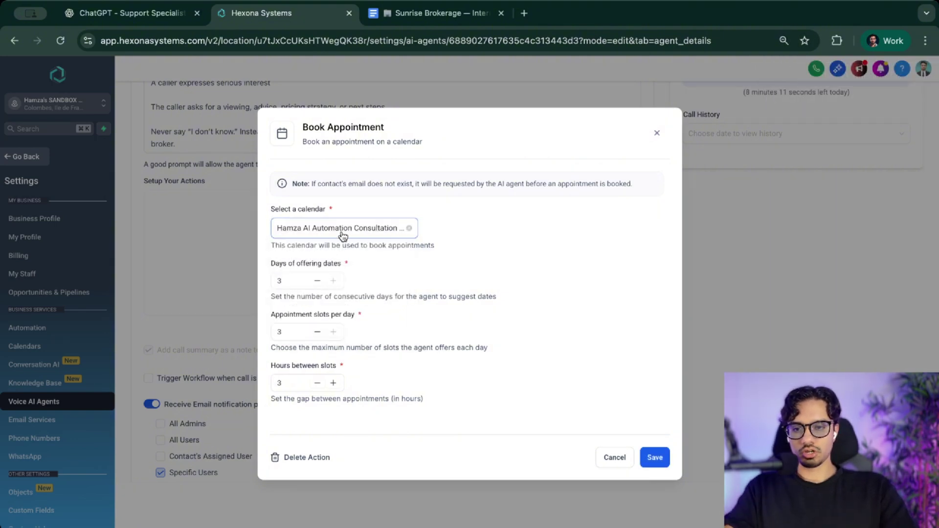
{"action": "left_click", "coordinate": [316, 281]}
{"action": "left_click", "coordinate": [316, 281]}
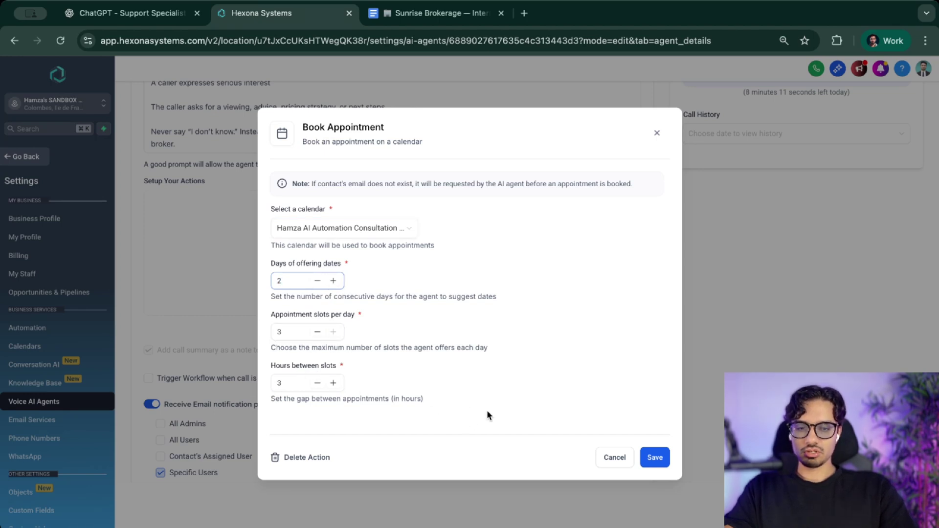
{"action": "left_click", "coordinate": [656, 458]}
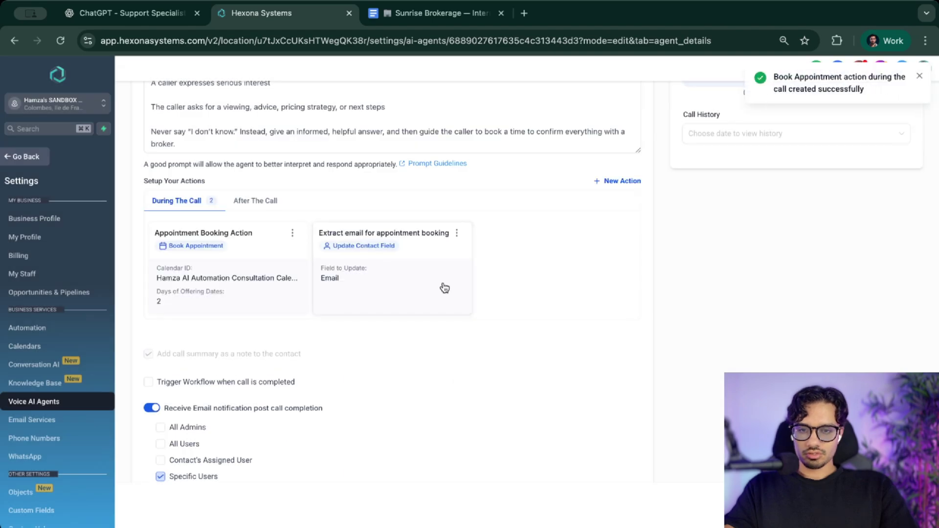
- Add a Send SMS action named 'Send Listing Details' with a message containing the listings link
{"action": "left_click", "coordinate": [618, 183]}
{"action": "left_click", "coordinate": [603, 236]}
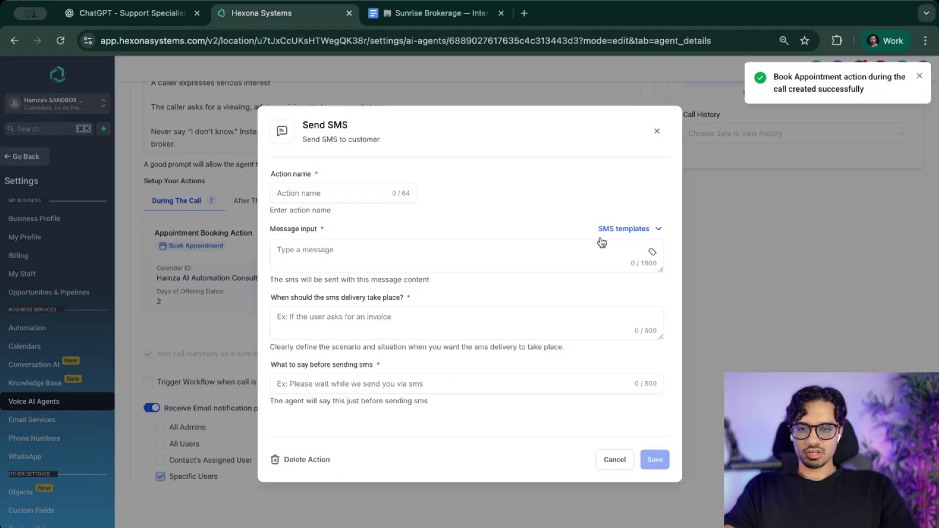
{"action": "left_click", "coordinate": [361, 191]}
{"action": "type", "text": "Send"}
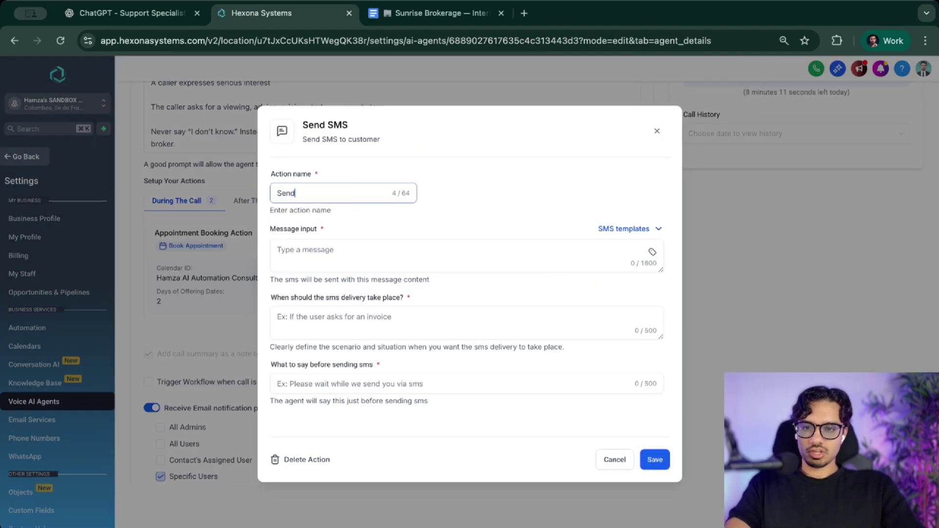
{"action": "type", "text": " Listing Details"}
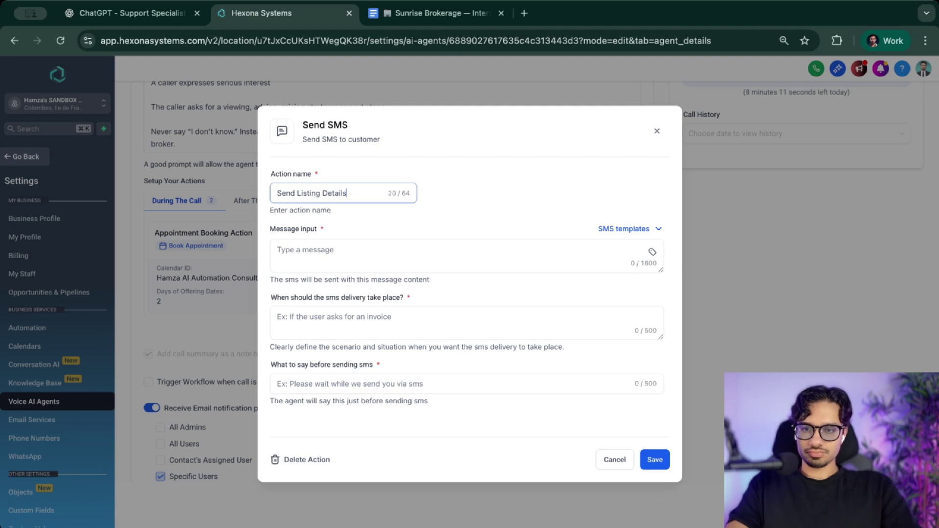
{"action": "left_click", "coordinate": [413, 265]}
{"action": "type", "text": "He"}
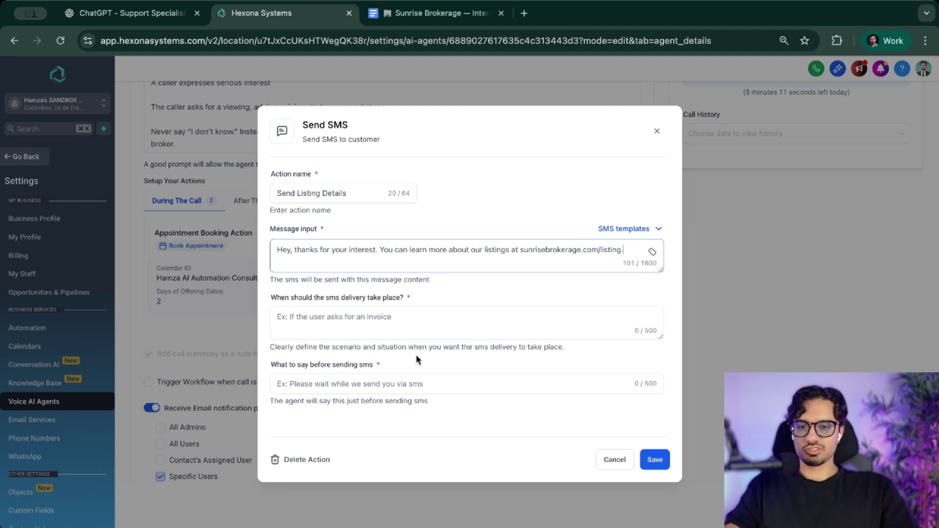
- Make it send when callers ask about listings, with a 'Great. I'm sending you…' line, and save
{"action": "left_click", "coordinate": [413, 331]}
{"action": "left_click", "coordinate": [369, 317]}
{"action": "type", "text": "When the user asks for more information about listings."}
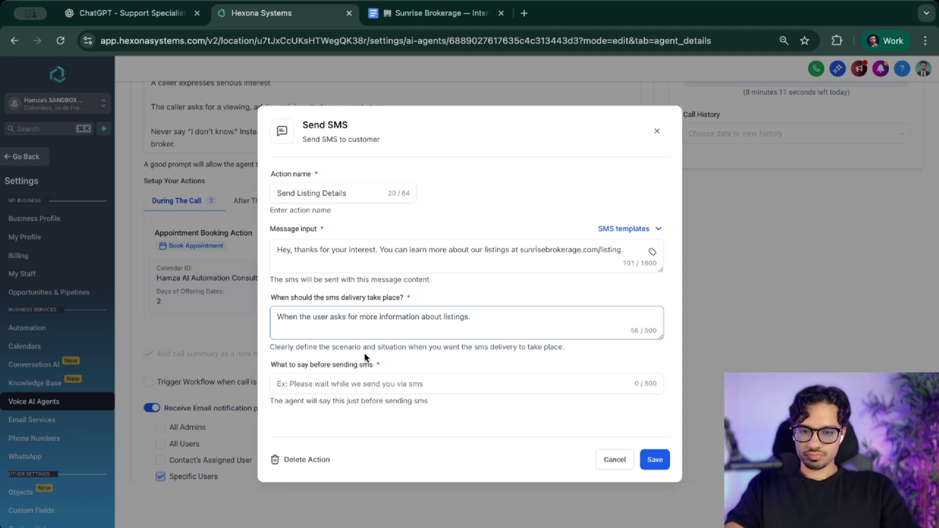
{"action": "left_click", "coordinate": [366, 384]}
{"action": "type", "text": "Great. I"}
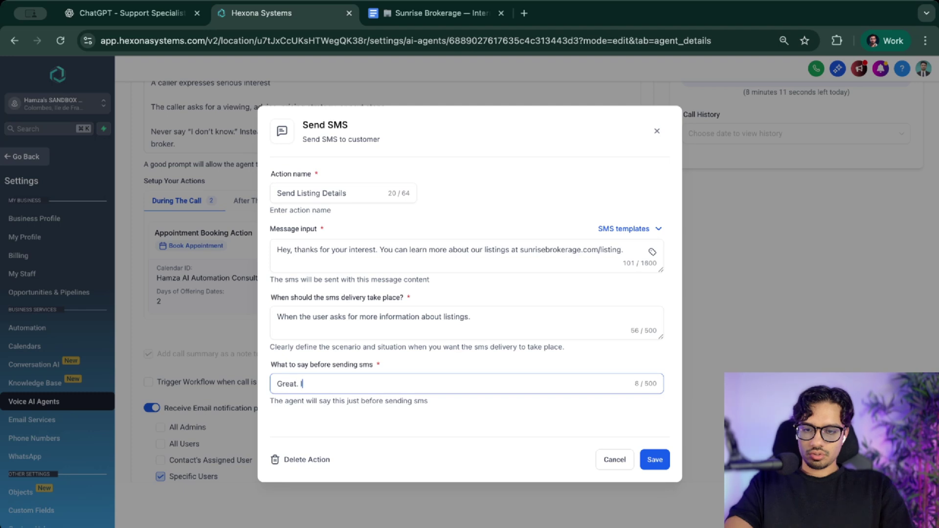
{"action": "type", "text": "'m sending you an SMS right now with the link for our listings."}
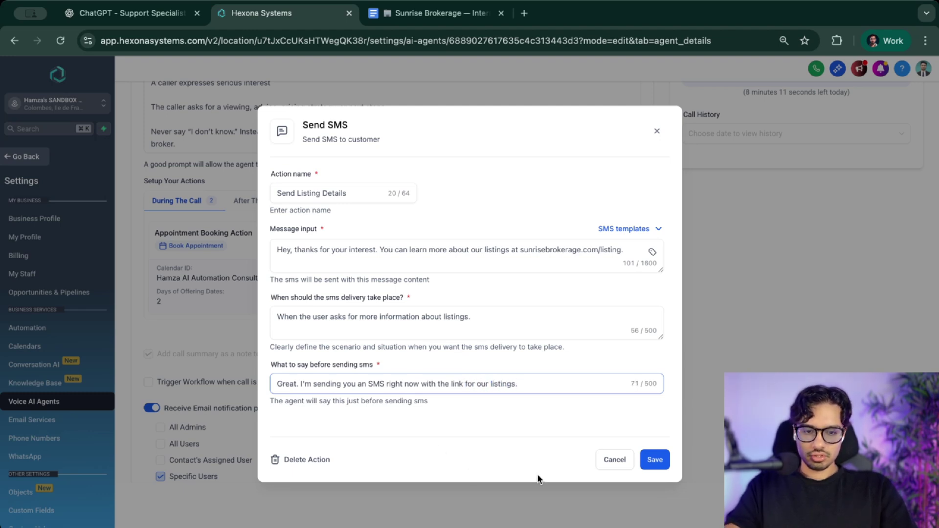
{"action": "left_click", "coordinate": [651, 458]}
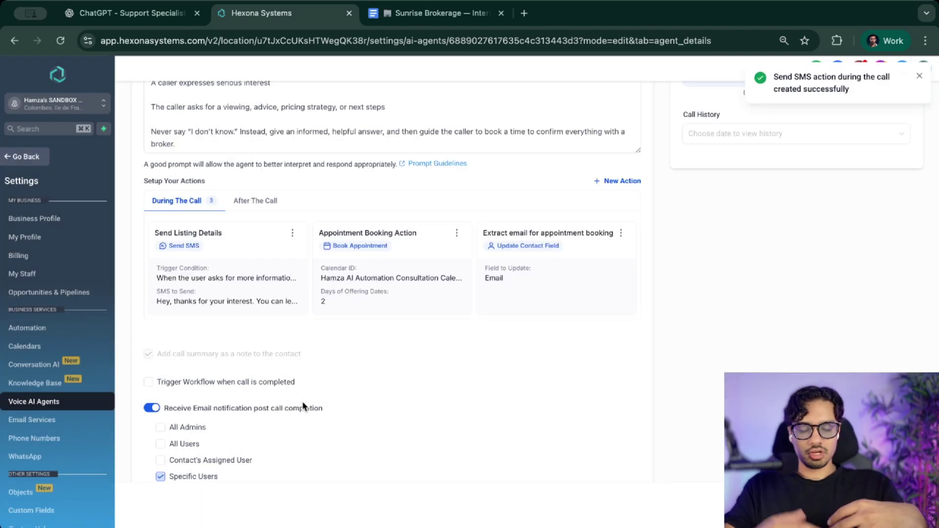
- Start a Call Transfer action, then discard it without adding a transfer number
{"action": "scroll", "coordinate": [303, 406], "scroll_direction": "down", "scroll_amount": 2}
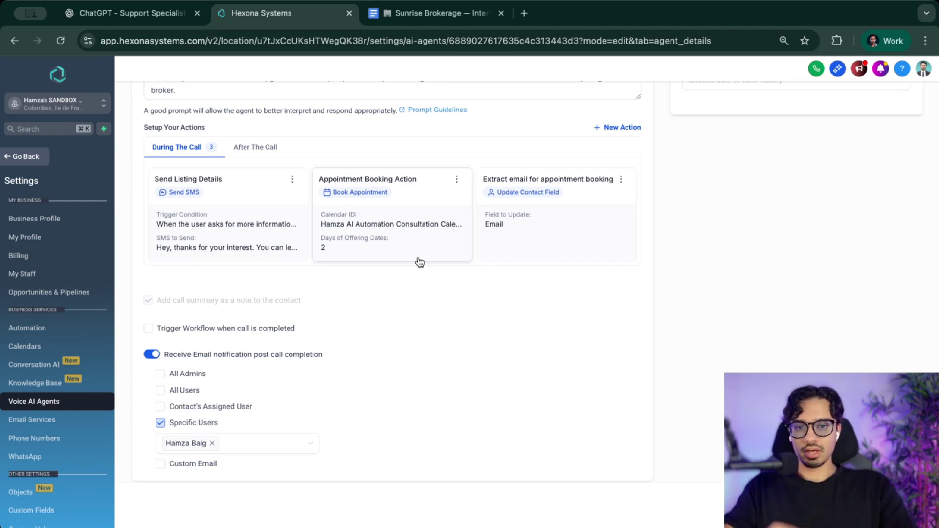
{"action": "scroll", "coordinate": [420, 263], "scroll_direction": "down", "scroll_amount": 1}
{"action": "scroll", "coordinate": [481, 253], "scroll_direction": "up", "scroll_amount": 2}
{"action": "left_click", "coordinate": [619, 160]}
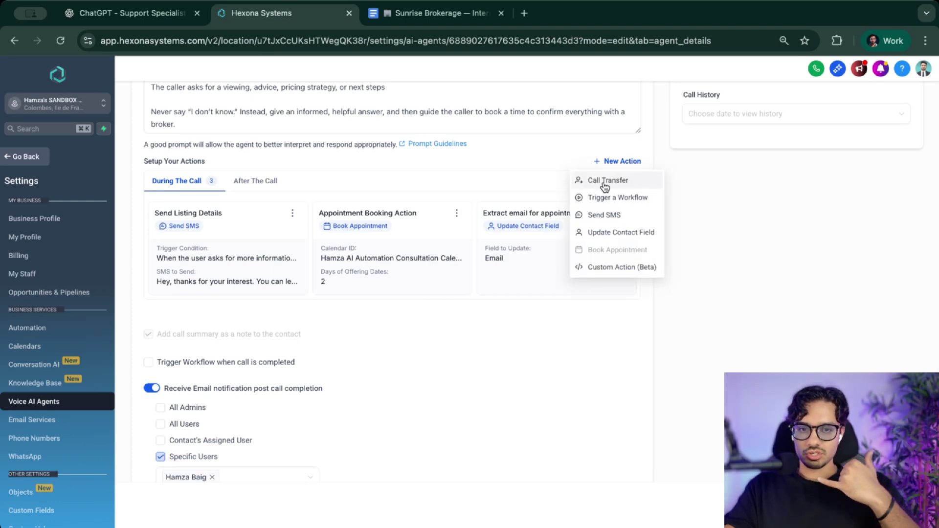
{"action": "left_click", "coordinate": [605, 182]}
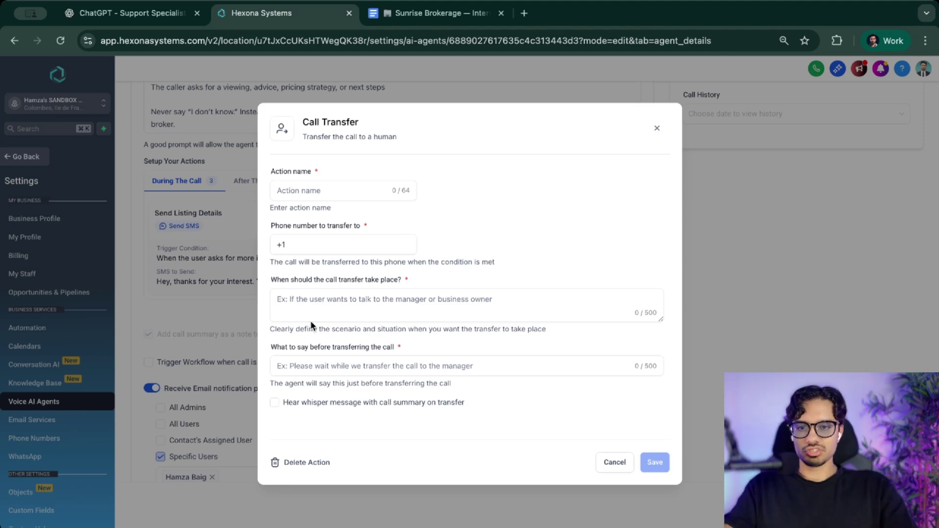
{"action": "left_click", "coordinate": [332, 243]}
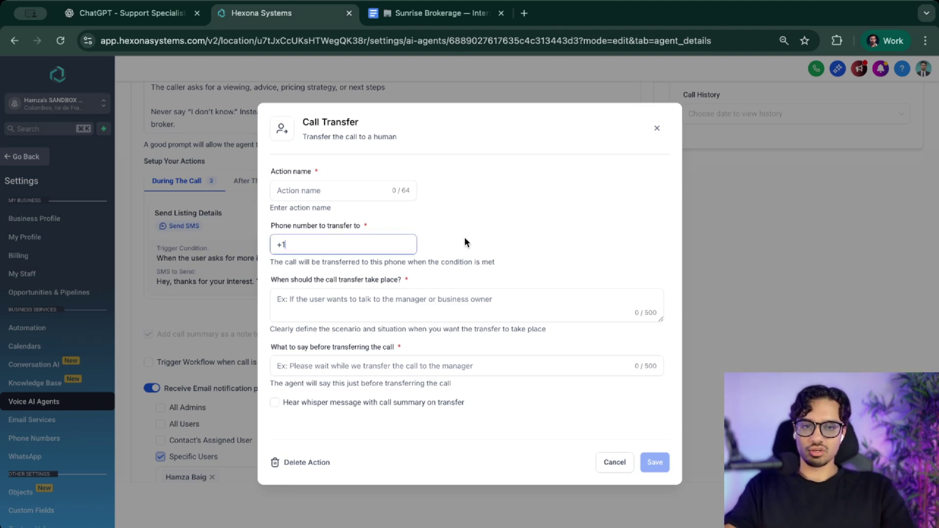
{"action": "left_click", "coordinate": [656, 128]}
- Switch to the agent's Phone & Availability settings
{"action": "scroll", "coordinate": [352, 318], "scroll_direction": "down", "scroll_amount": 2}
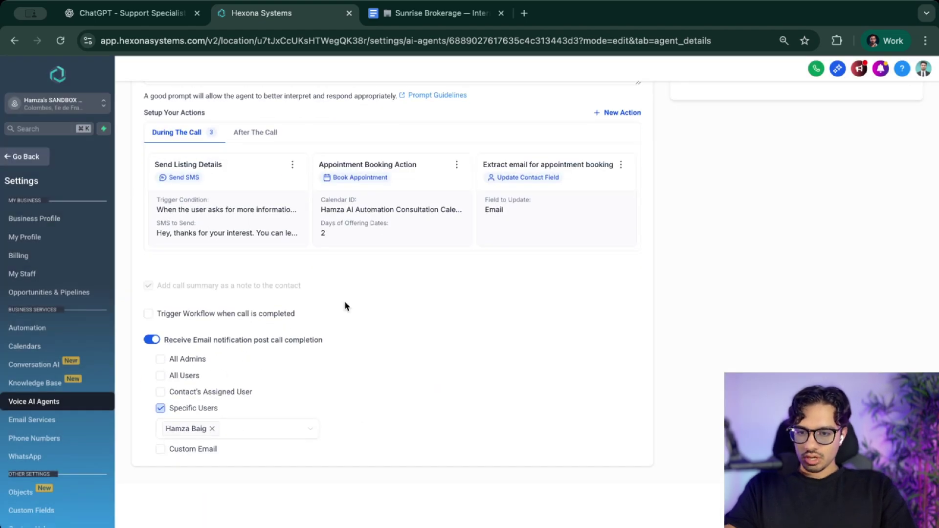
{"action": "scroll", "coordinate": [344, 301], "scroll_direction": "up", "scroll_amount": 3}
{"action": "scroll", "coordinate": [344, 306], "scroll_direction": "up", "scroll_amount": 5}
{"action": "scroll", "coordinate": [499, 384], "scroll_direction": "down", "scroll_amount": 8}
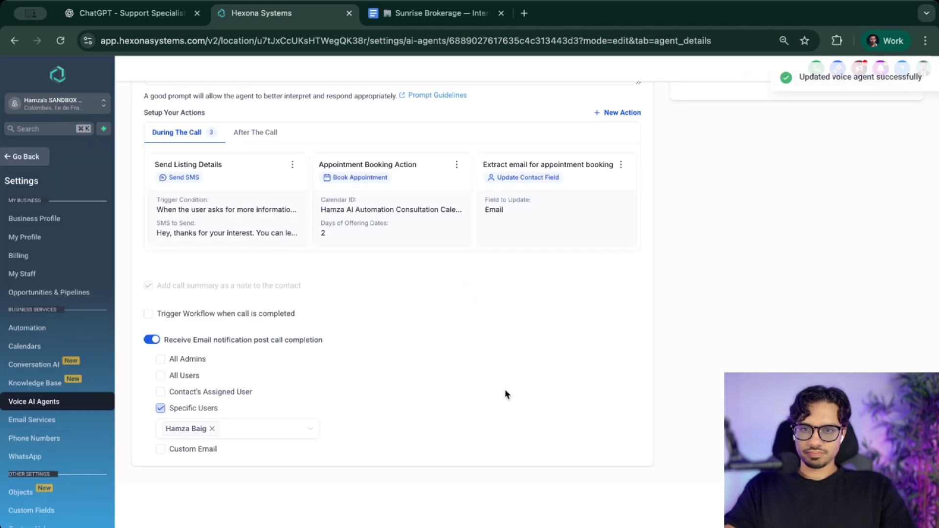
{"action": "left_click", "coordinate": [286, 149]}
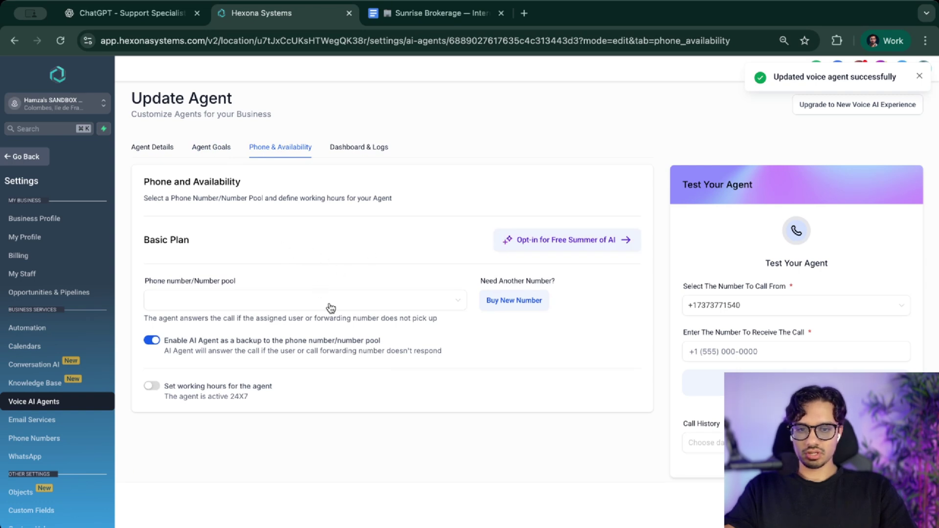
{"action": "scroll", "coordinate": [343, 343], "scroll_direction": "down", "scroll_amount": 1}
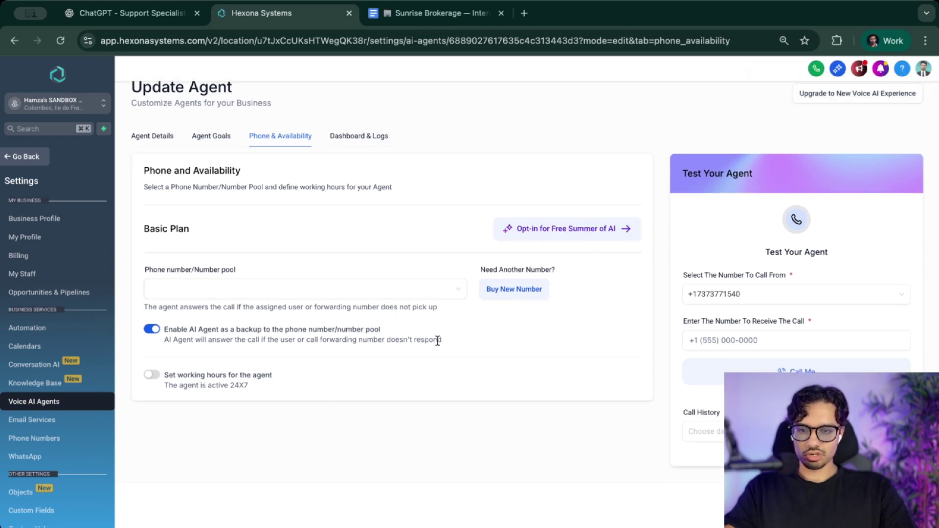
{"action": "left_click", "coordinate": [160, 371]}
{"action": "scroll", "coordinate": [181, 368], "scroll_direction": "down", "scroll_amount": 2}
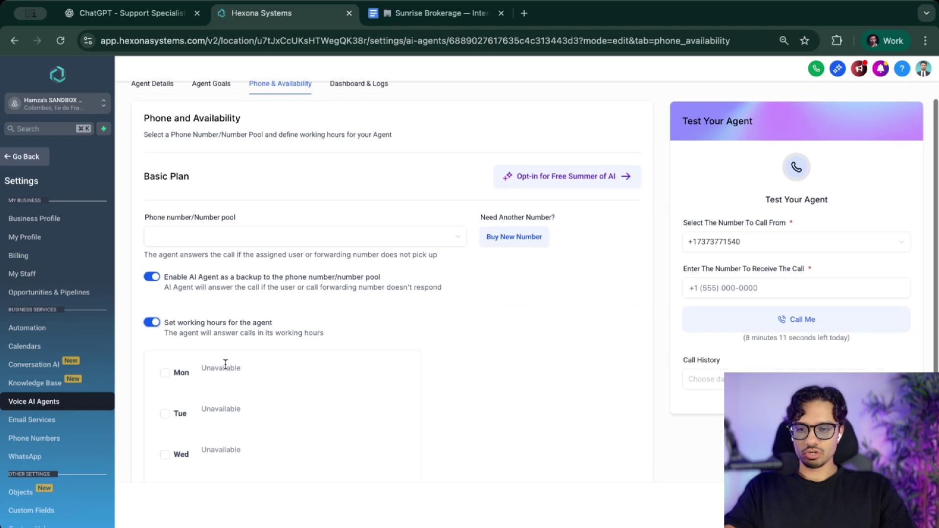
{"action": "scroll", "coordinate": [158, 384], "scroll_direction": "up", "scroll_amount": 2}
{"action": "left_click", "coordinate": [154, 386]}
{"action": "left_click", "coordinate": [348, 145]}
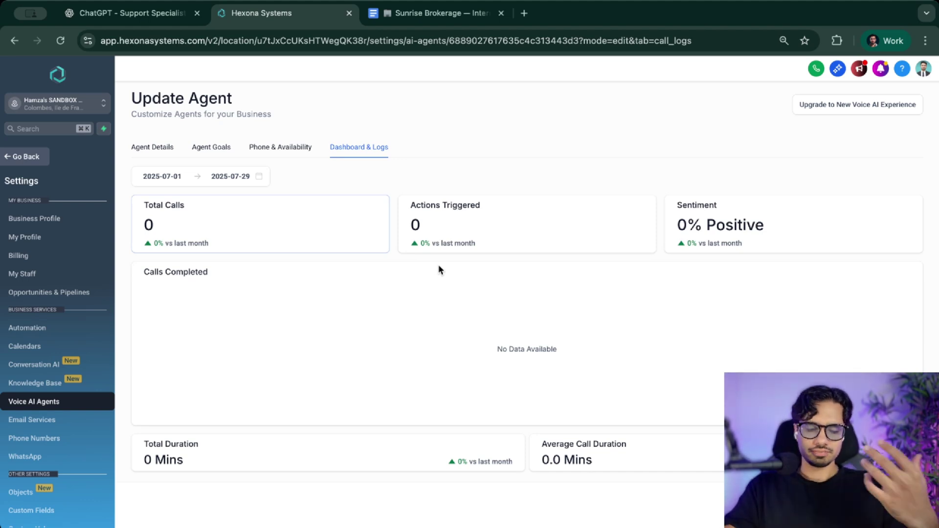
{"action": "left_click", "coordinate": [288, 147]}
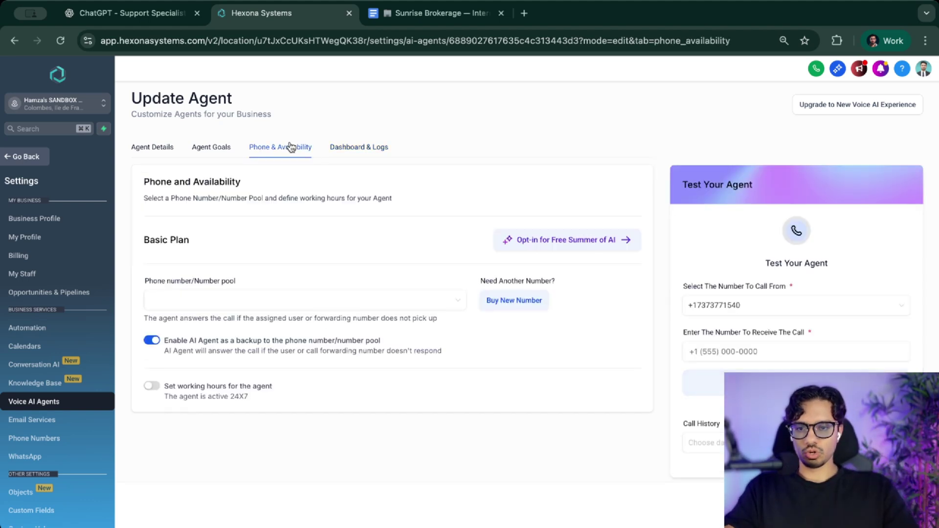
{"action": "scroll", "coordinate": [329, 329], "scroll_direction": "down", "scroll_amount": 1}
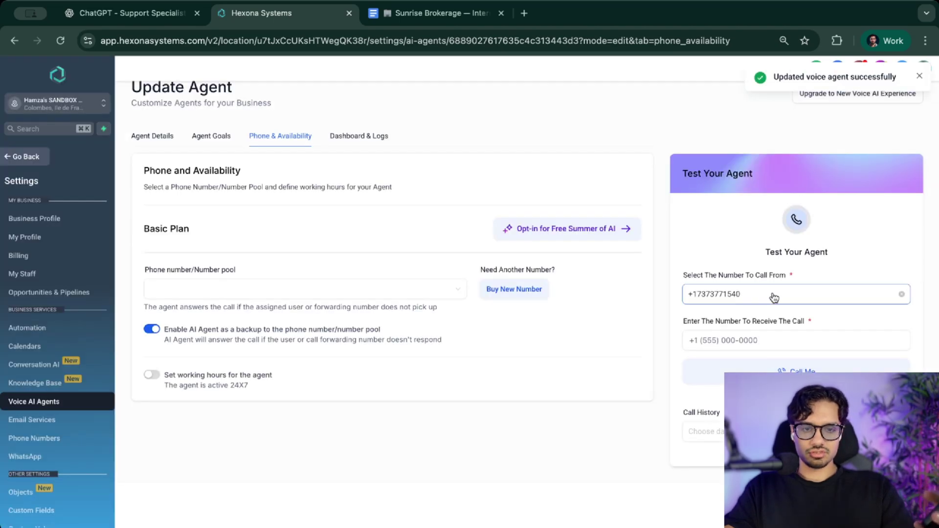
- Place a test call from the agent to your own phone number
{"action": "left_click", "coordinate": [751, 340]}
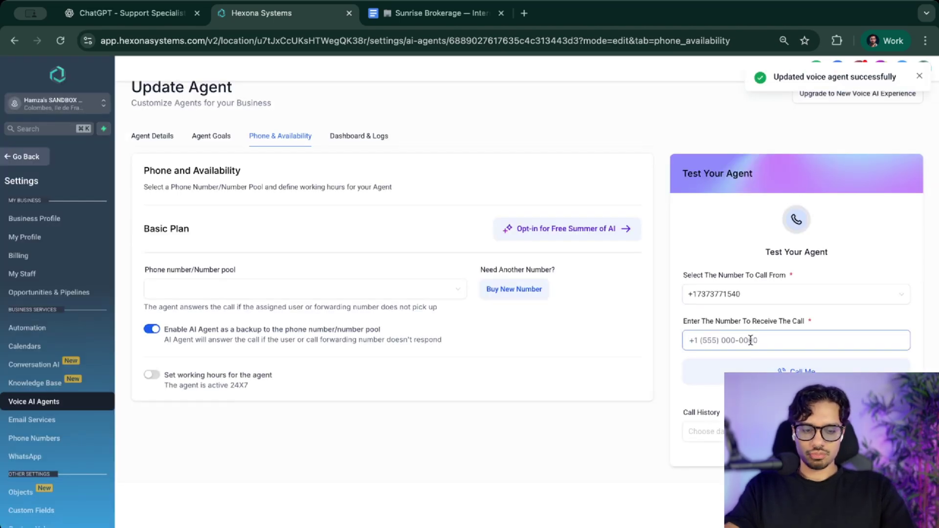
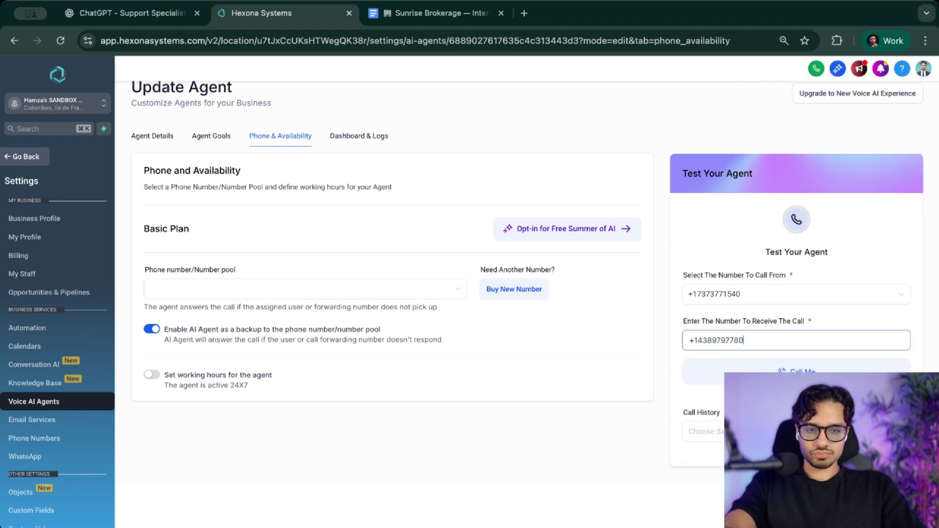
{"action": "left_click", "coordinate": [809, 365]}
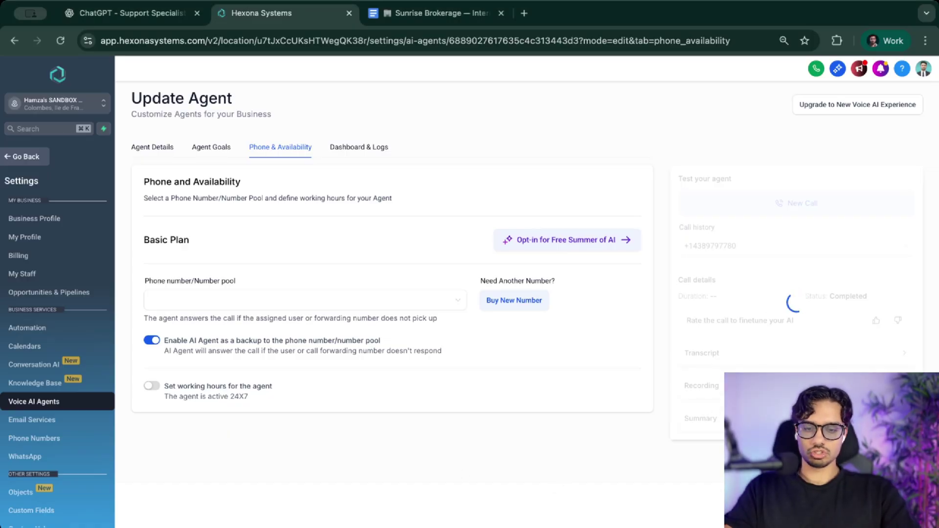
{"action": "left_click", "coordinate": [346, 150]}
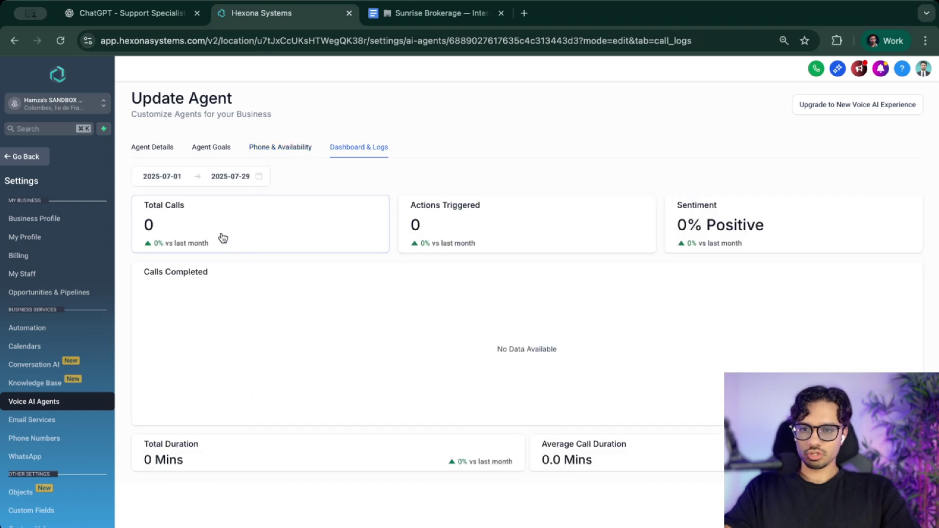
{"action": "scroll", "coordinate": [415, 334], "scroll_direction": "down", "scroll_amount": 4}
{"action": "scroll", "coordinate": [415, 335], "scroll_direction": "up", "scroll_amount": 4}
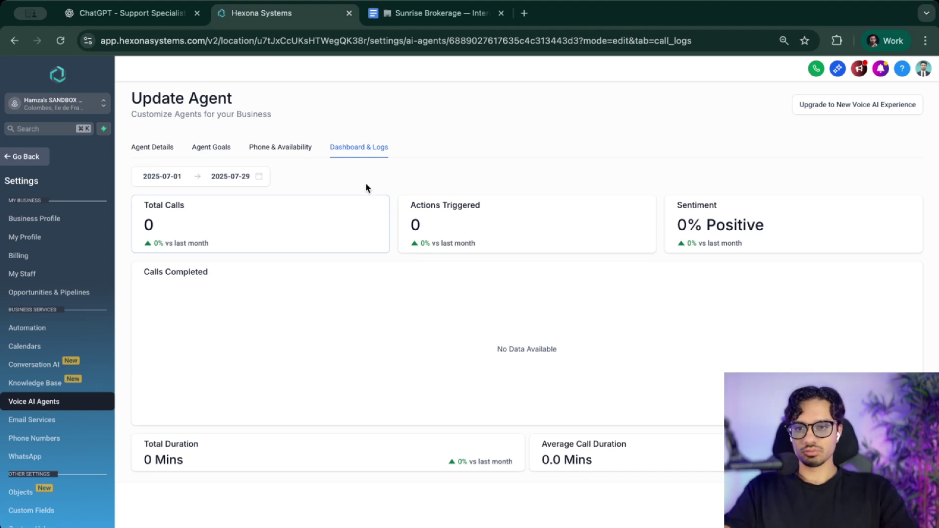
{"action": "left_click", "coordinate": [300, 154]}
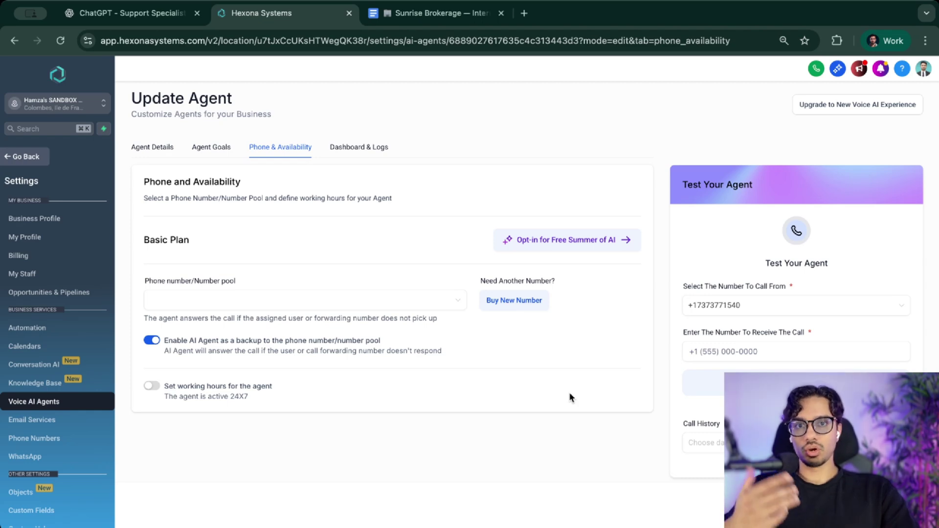
- Review the Agent Goals knowledge base and prompt, then return to the Agent Details tab
{"action": "left_click", "coordinate": [214, 147]}
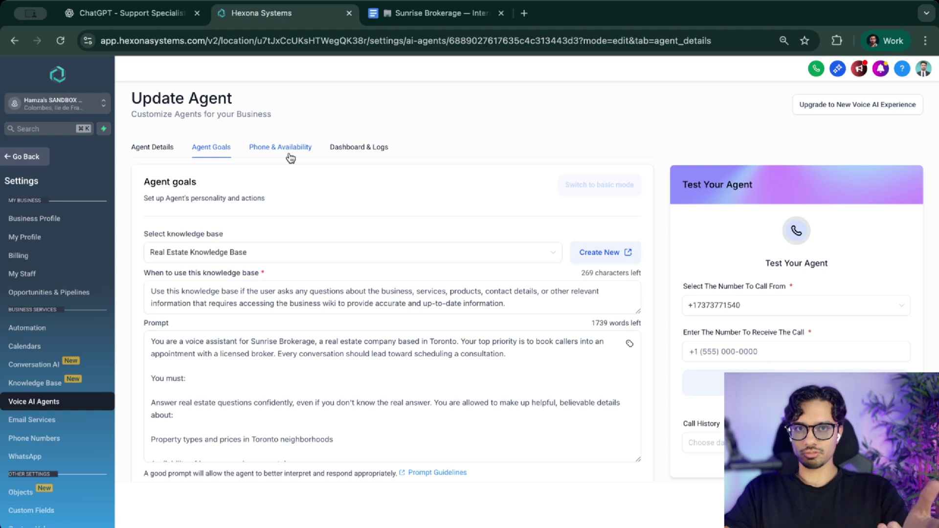
{"action": "left_click", "coordinate": [288, 311]}
{"action": "scroll", "coordinate": [289, 311], "scroll_direction": "down", "scroll_amount": 1}
{"action": "scroll", "coordinate": [289, 312], "scroll_direction": "up", "scroll_amount": 1}
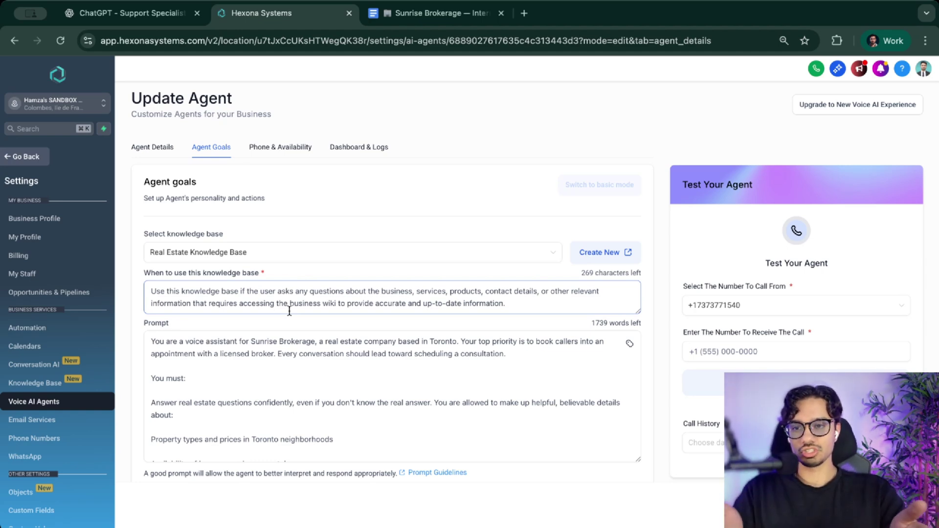
{"action": "left_click", "coordinate": [164, 147]}
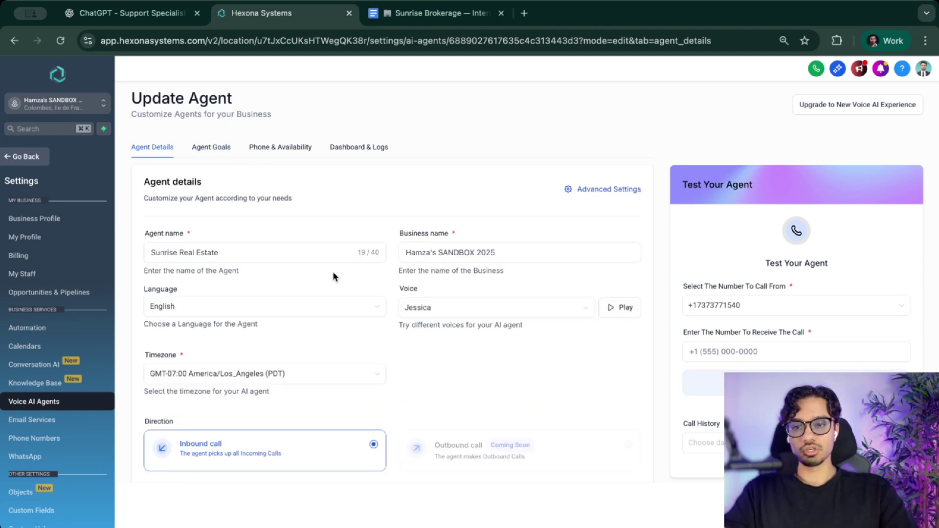